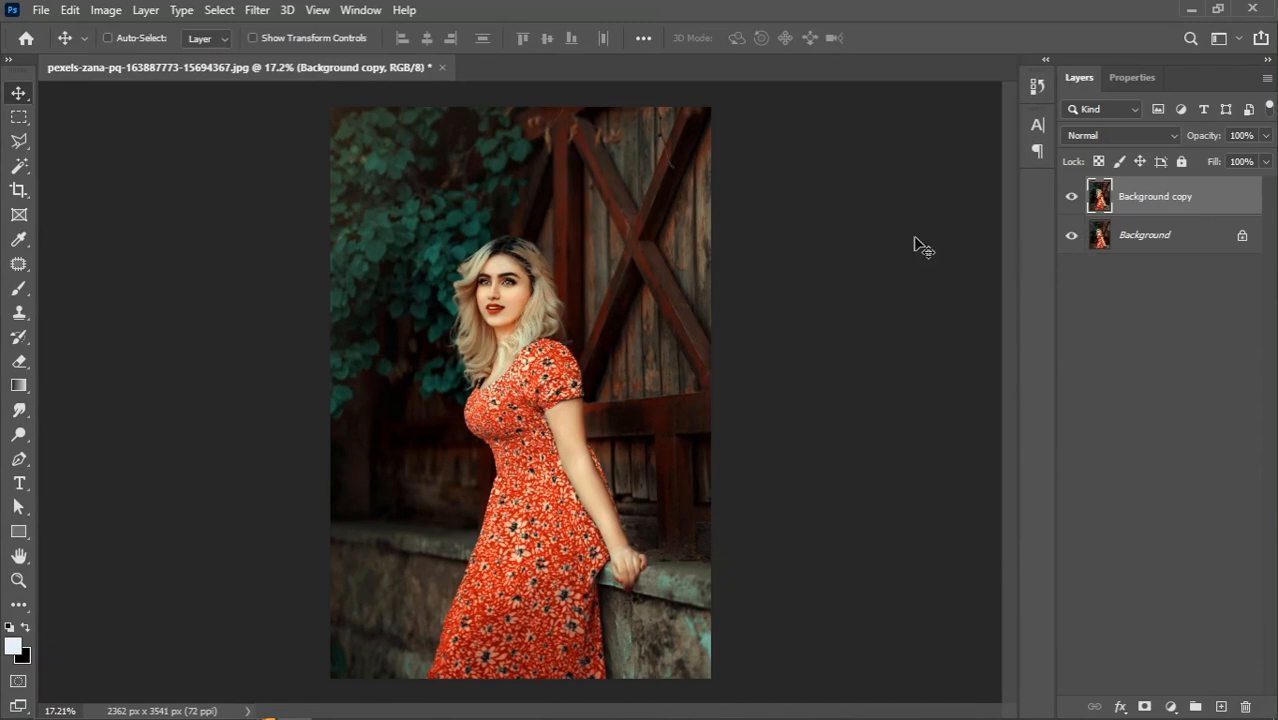
- Open the Camera Raw Filter on the Background copy layer and set the temperature to +6 and the tint to -13
{"action": "left_click", "coordinate": [256, 12]}
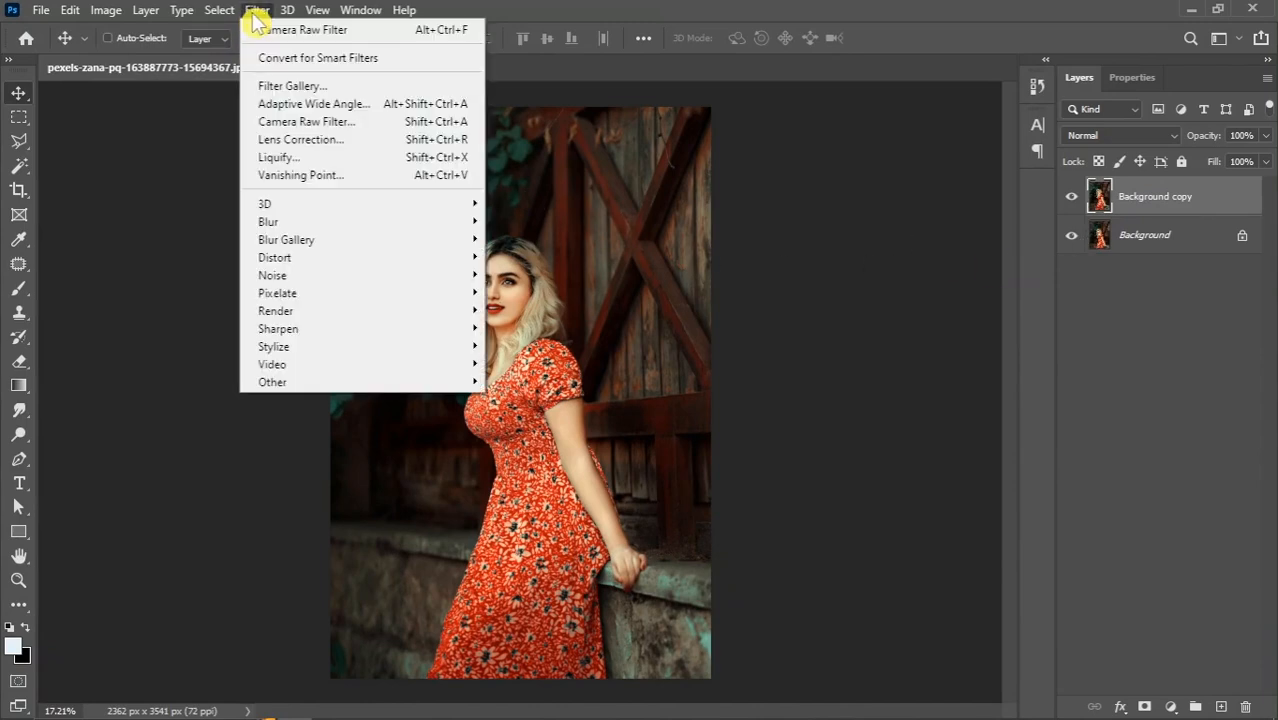
{"action": "left_click", "coordinate": [281, 124]}
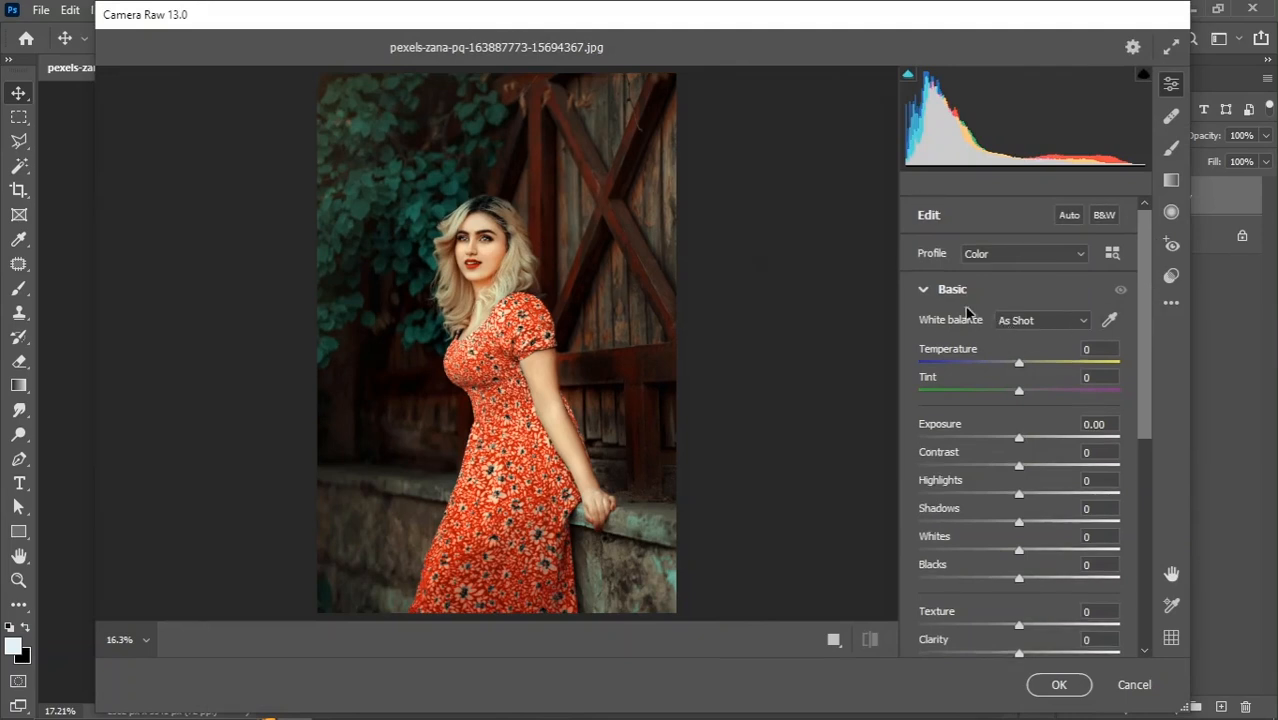
{"action": "left_click", "coordinate": [922, 292]}
{"action": "left_click", "coordinate": [924, 292]}
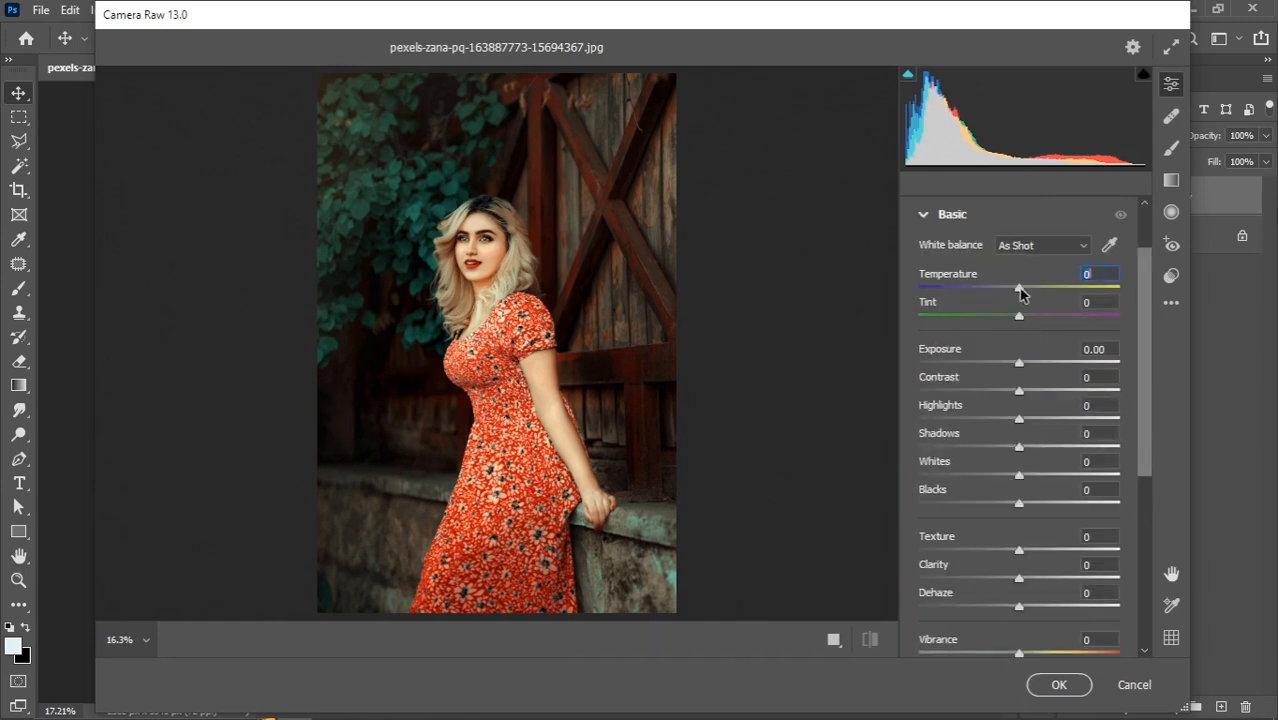
{"action": "left_click_drag", "start_coordinate": [1021, 291], "coordinate": [1024, 289]}
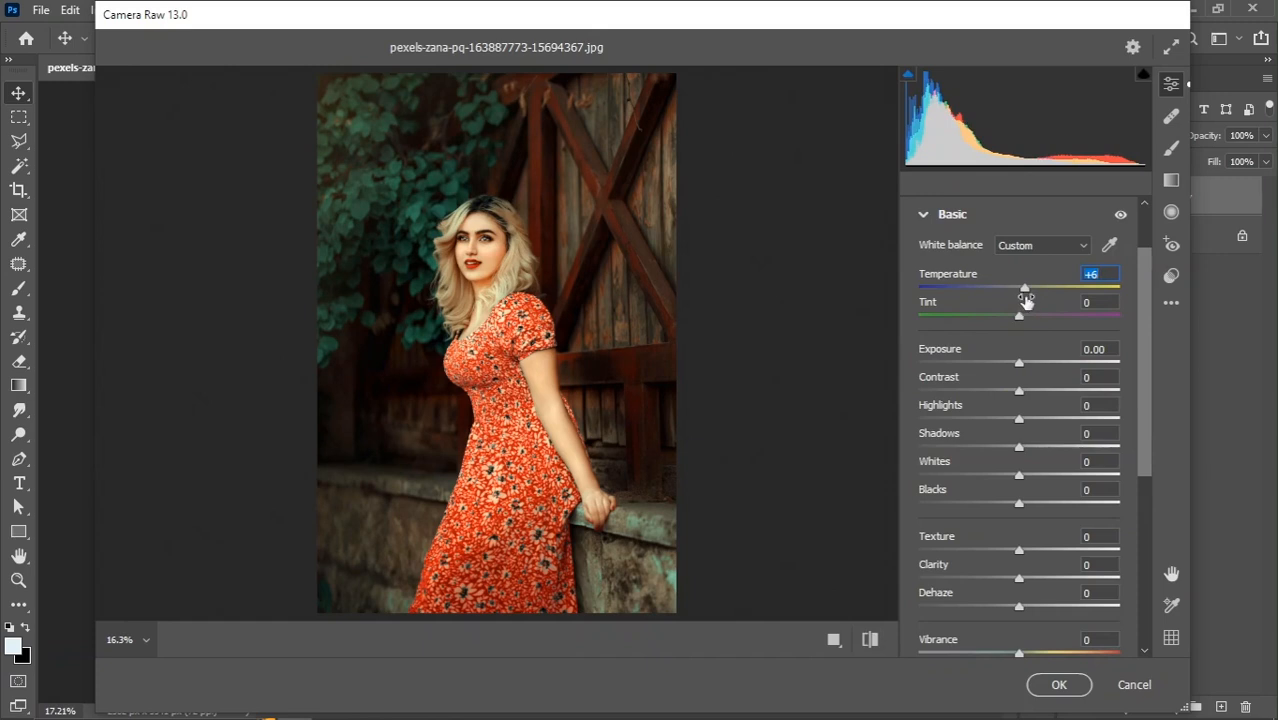
{"action": "left_click_drag", "start_coordinate": [1017, 318], "coordinate": [1006, 320]}
{"action": "left_click", "coordinate": [1024, 289]}
- Set the photo's basic contrast to +42, shadows to -33 and blacks to -33
{"action": "left_click_drag", "start_coordinate": [1148, 334], "coordinate": [1148, 365]}
{"action": "left_click_drag", "start_coordinate": [1019, 338], "coordinate": [1065, 342]}
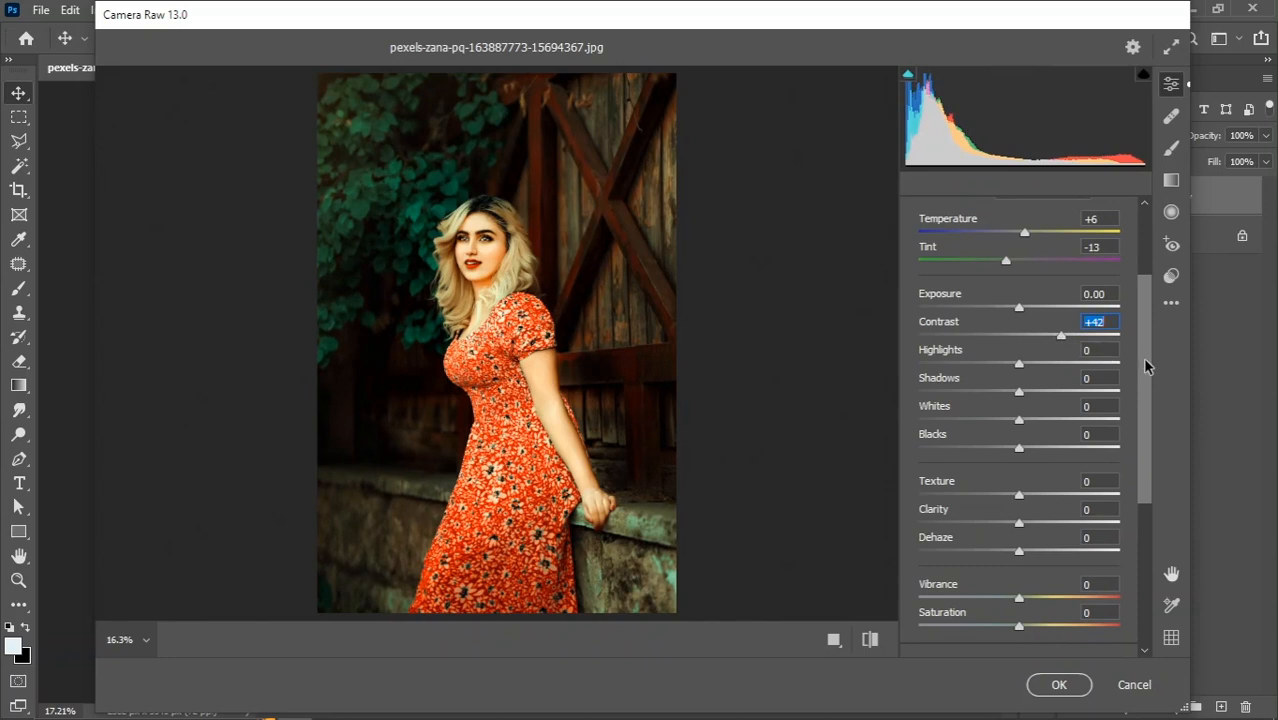
{"action": "left_click_drag", "start_coordinate": [1147, 359], "coordinate": [1147, 378]}
{"action": "left_click_drag", "start_coordinate": [1019, 364], "coordinate": [985, 366]}
{"action": "left_click_drag", "start_coordinate": [1018, 421], "coordinate": [988, 431]}
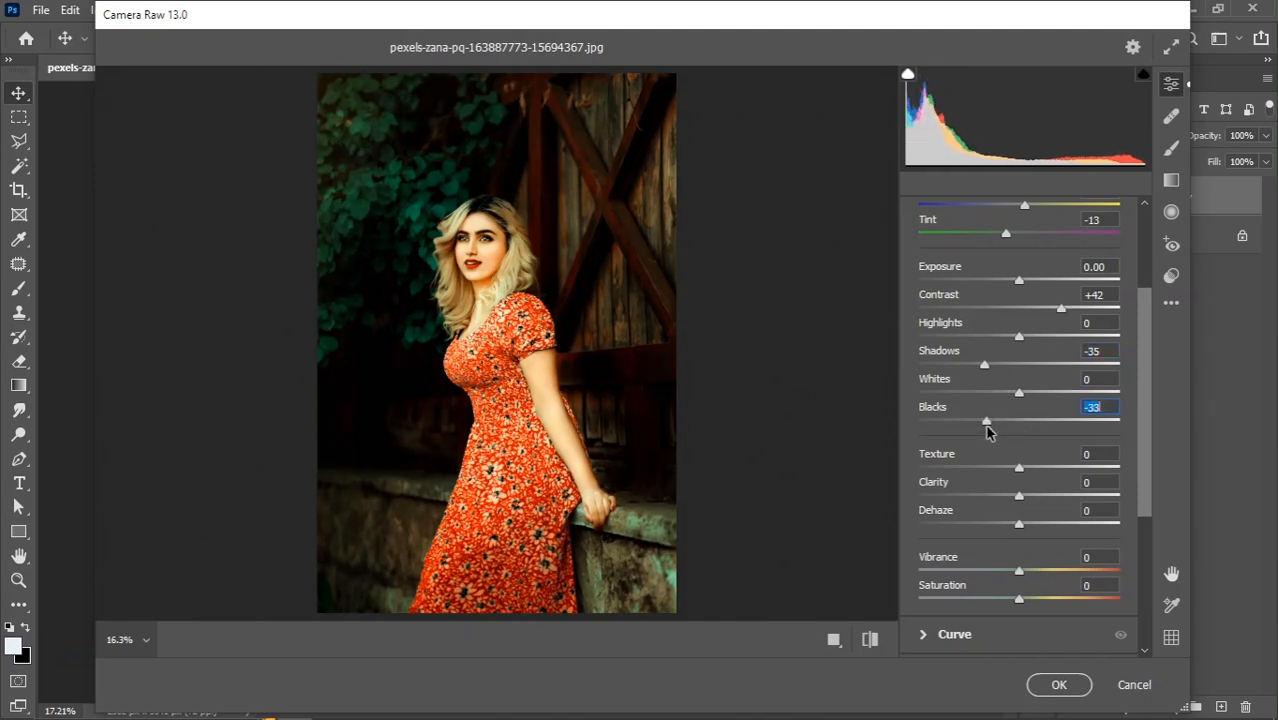
{"action": "left_click", "coordinate": [987, 366]}
{"action": "left_click_drag", "start_coordinate": [988, 370], "coordinate": [990, 442]}
{"action": "left_click", "coordinate": [986, 424]}
{"action": "left_click_drag", "start_coordinate": [1147, 403], "coordinate": [1149, 450]}
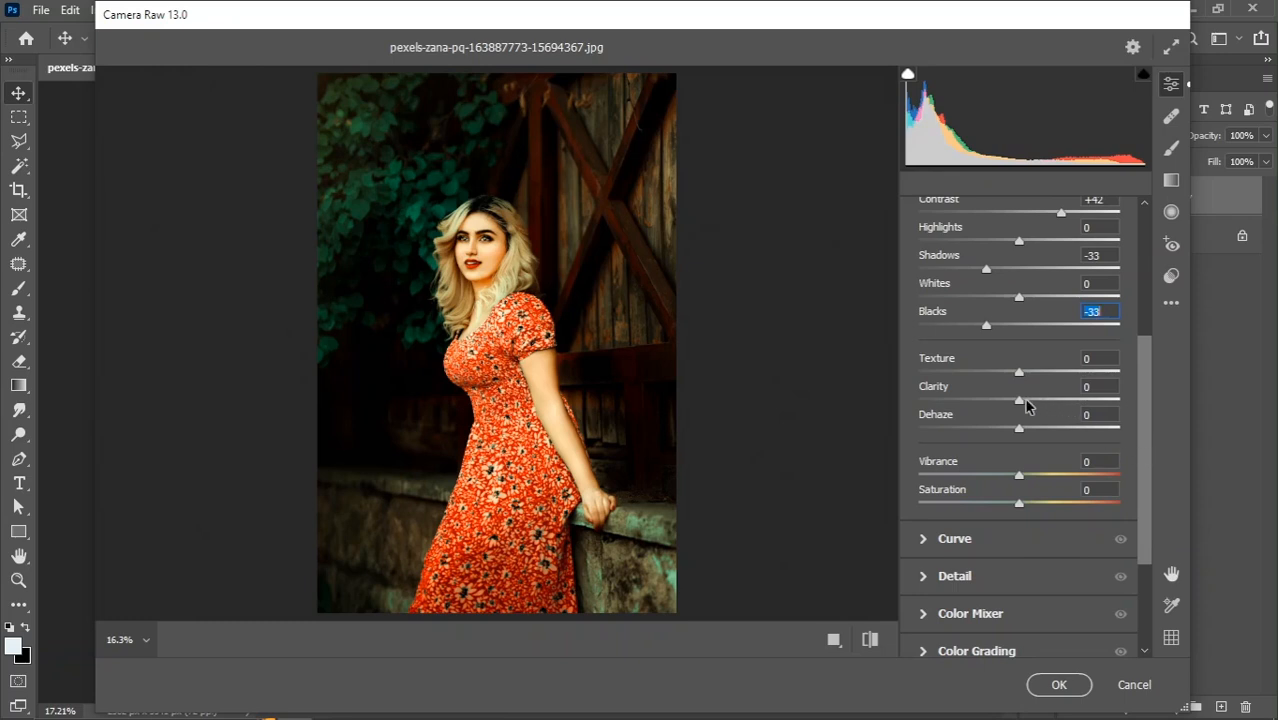
- Set the photo's clarity to +11 and its vibrance to +7
{"action": "left_click_drag", "start_coordinate": [1021, 401], "coordinate": [1032, 401]}
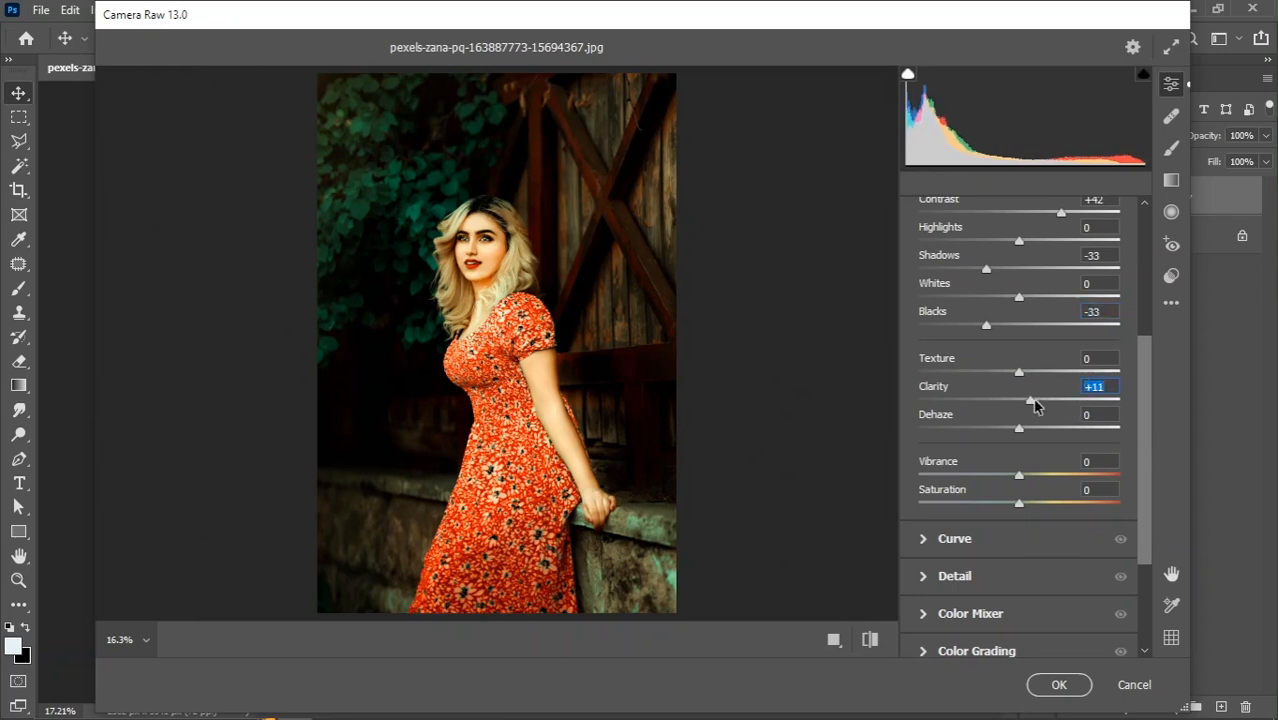
{"action": "left_click_drag", "start_coordinate": [1141, 419], "coordinate": [1147, 445]}
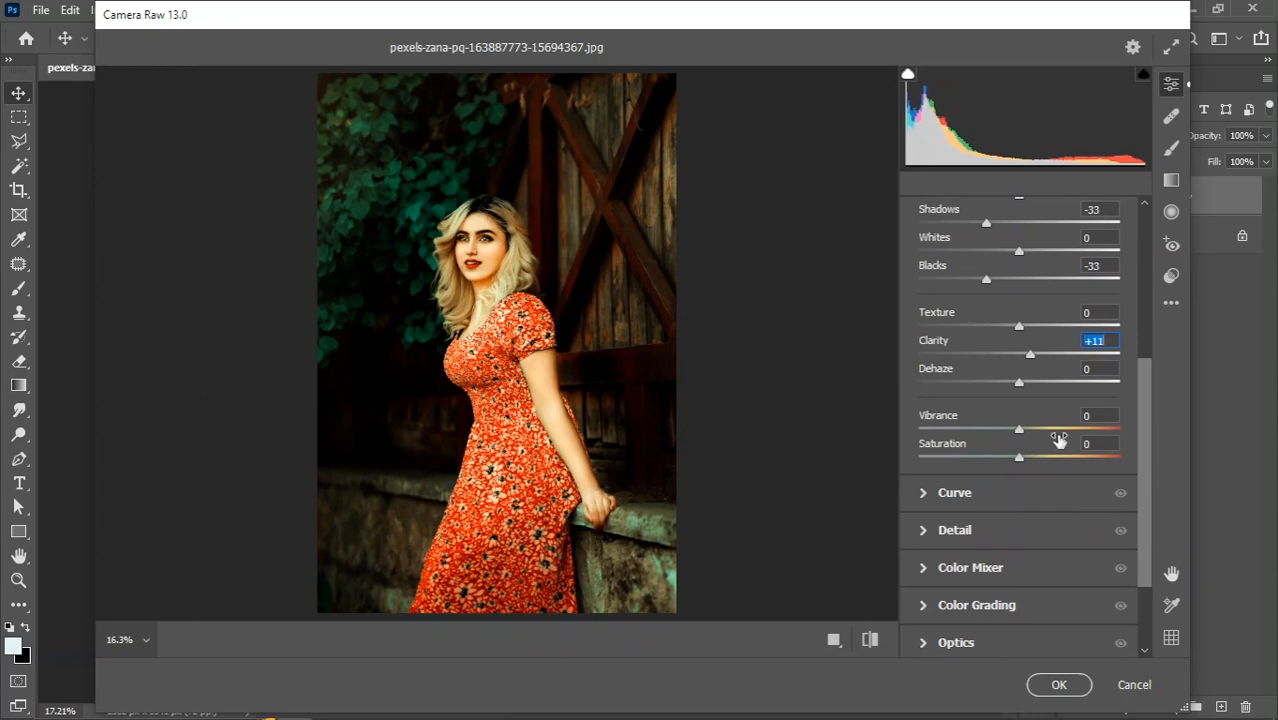
{"action": "left_click_drag", "start_coordinate": [1019, 429], "coordinate": [1025, 430]}
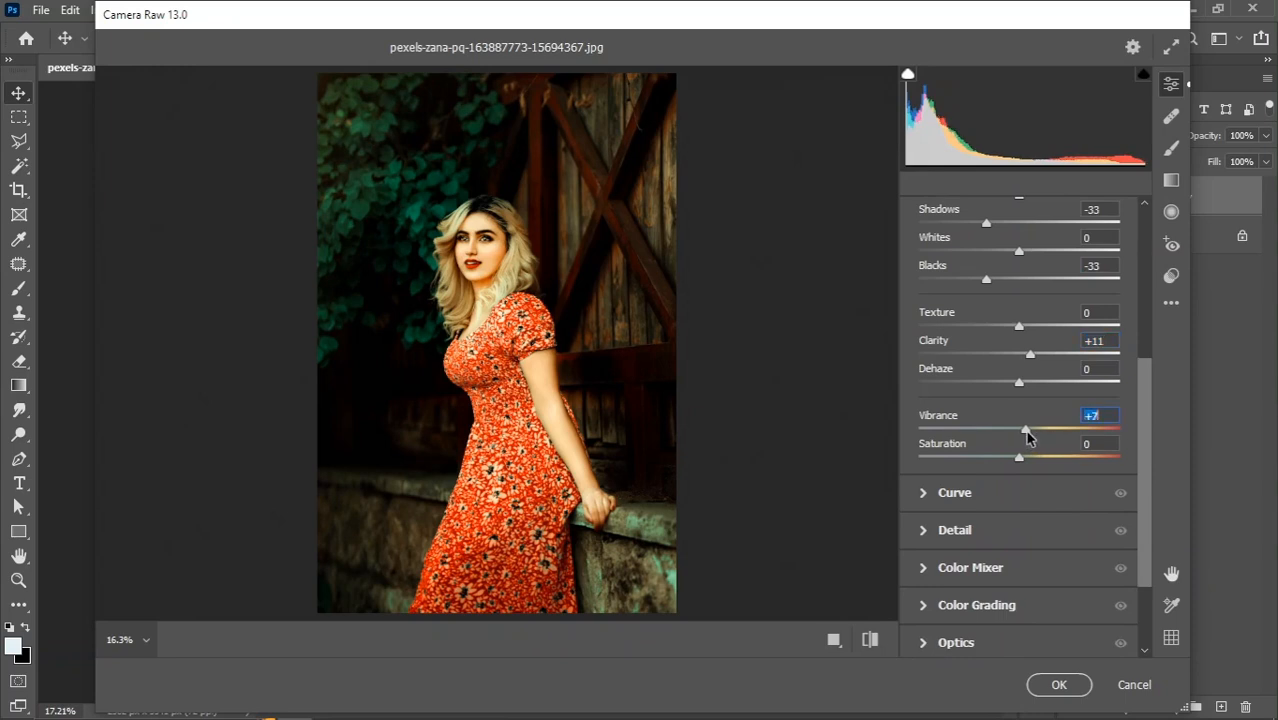
- Add a point to the point curve at input 65, output 62, and set the black point's output to 10
{"action": "left_click_drag", "start_coordinate": [1144, 439], "coordinate": [1144, 462]}
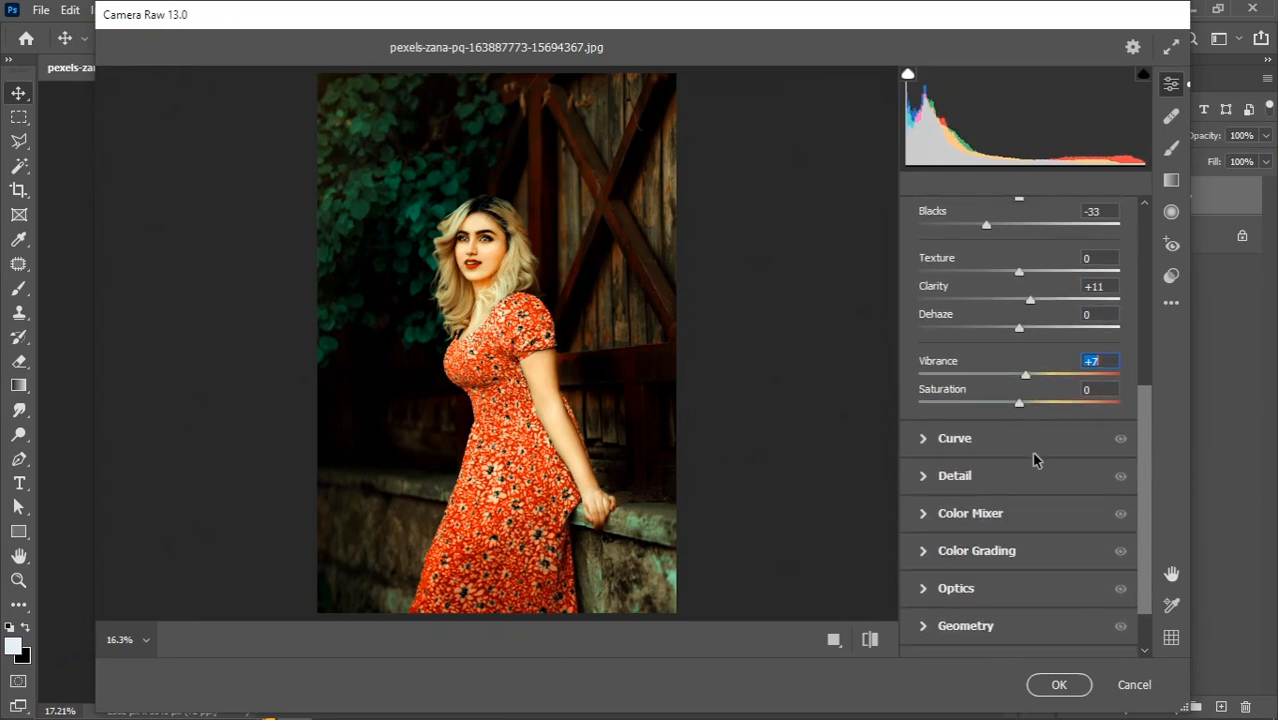
{"action": "left_click", "coordinate": [922, 440]}
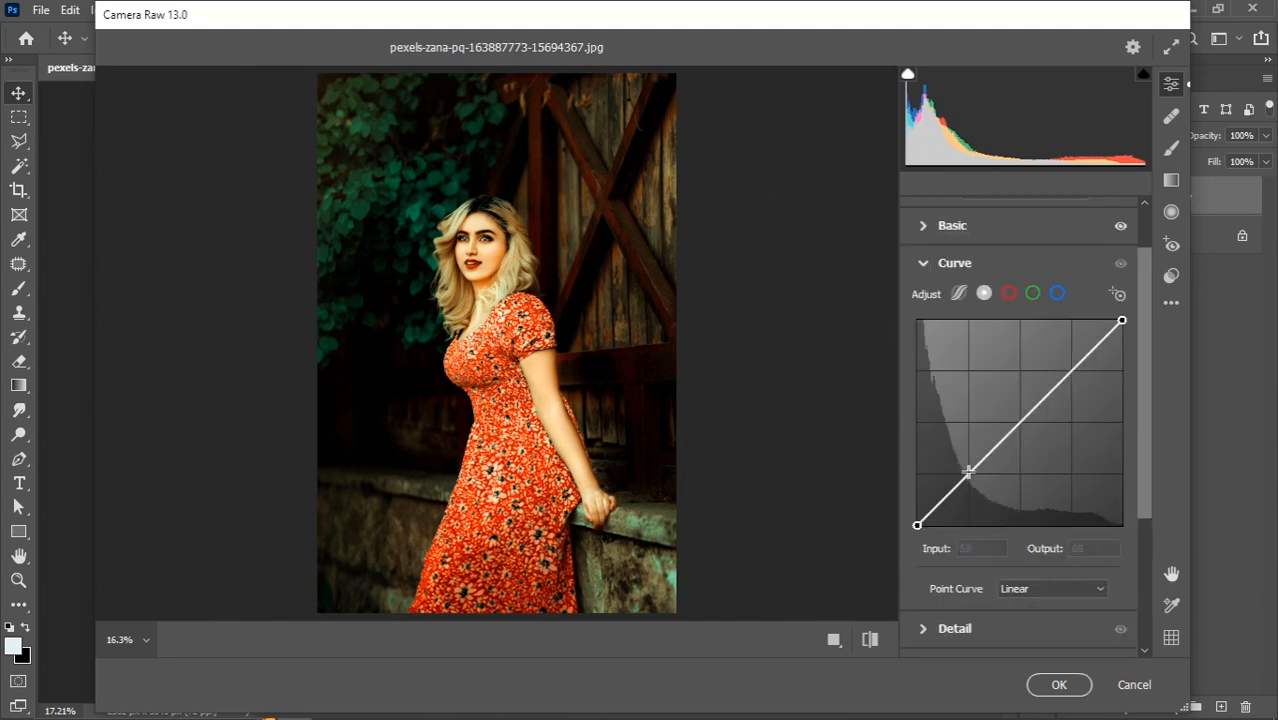
{"action": "left_click", "coordinate": [969, 474]}
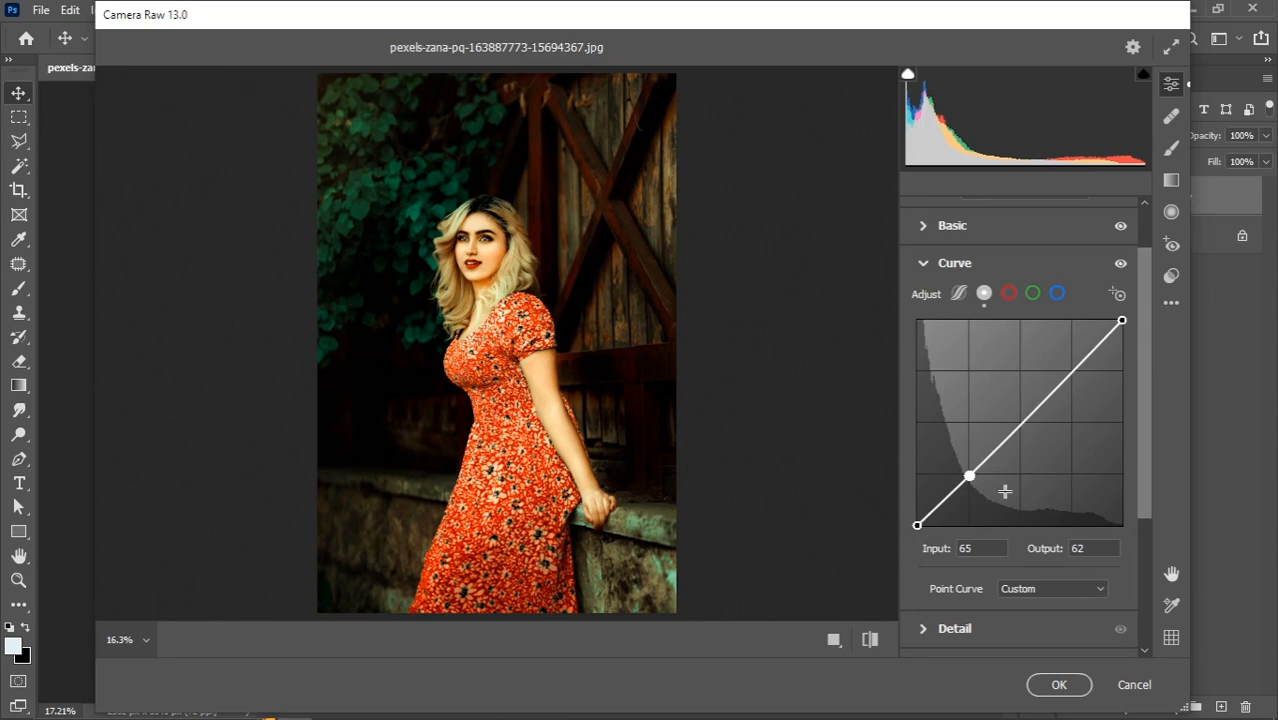
{"action": "left_click_drag", "start_coordinate": [917, 525], "coordinate": [917, 516]}
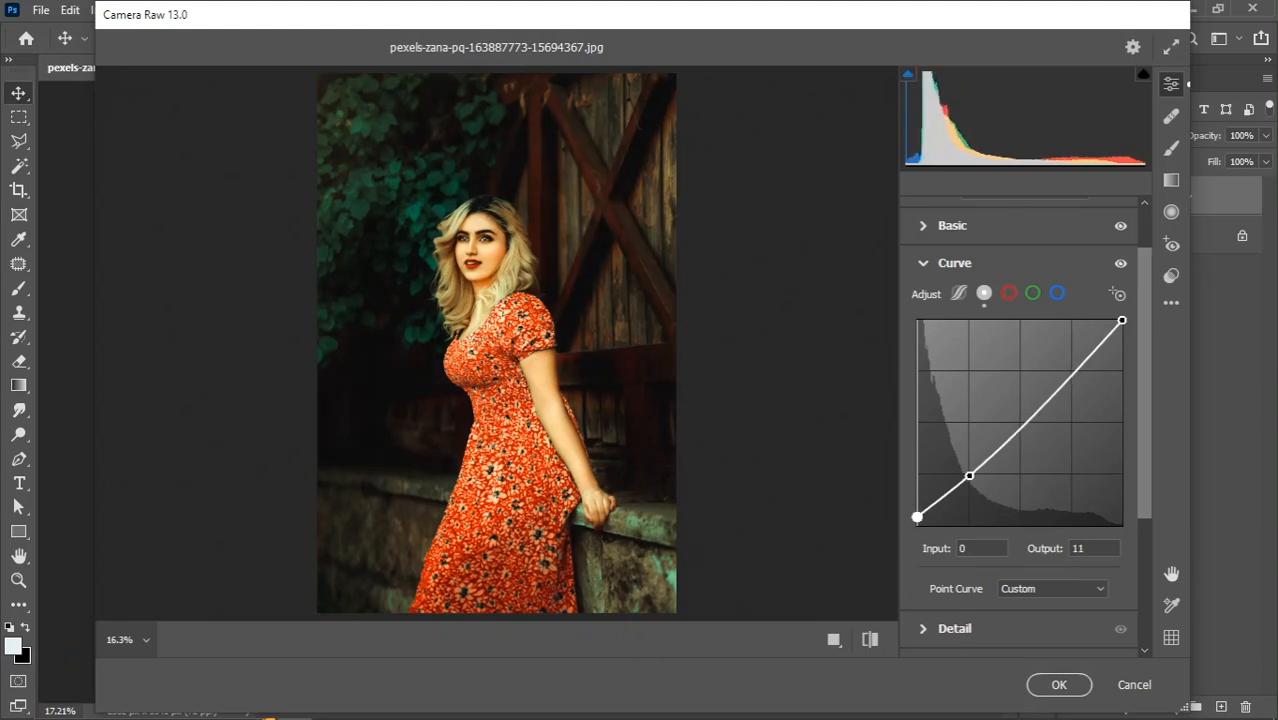
{"action": "left_click", "coordinate": [1076, 550]}
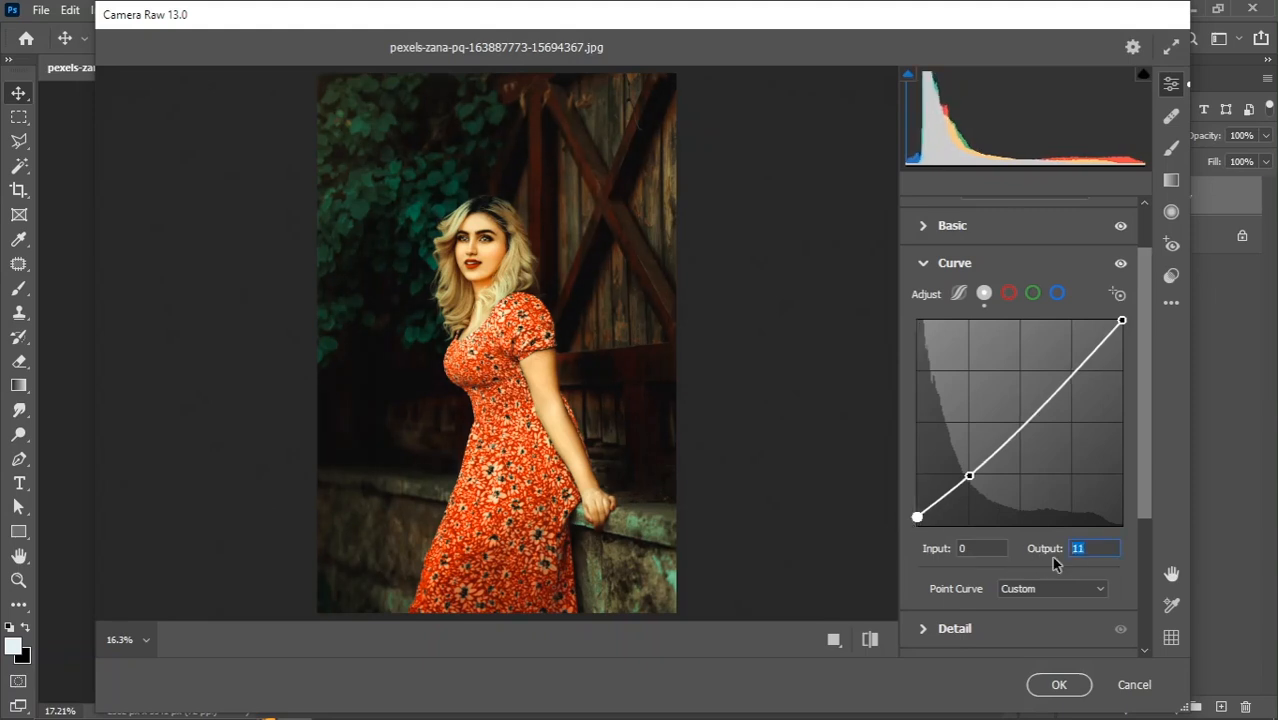
{"action": "type", "text": "10"}
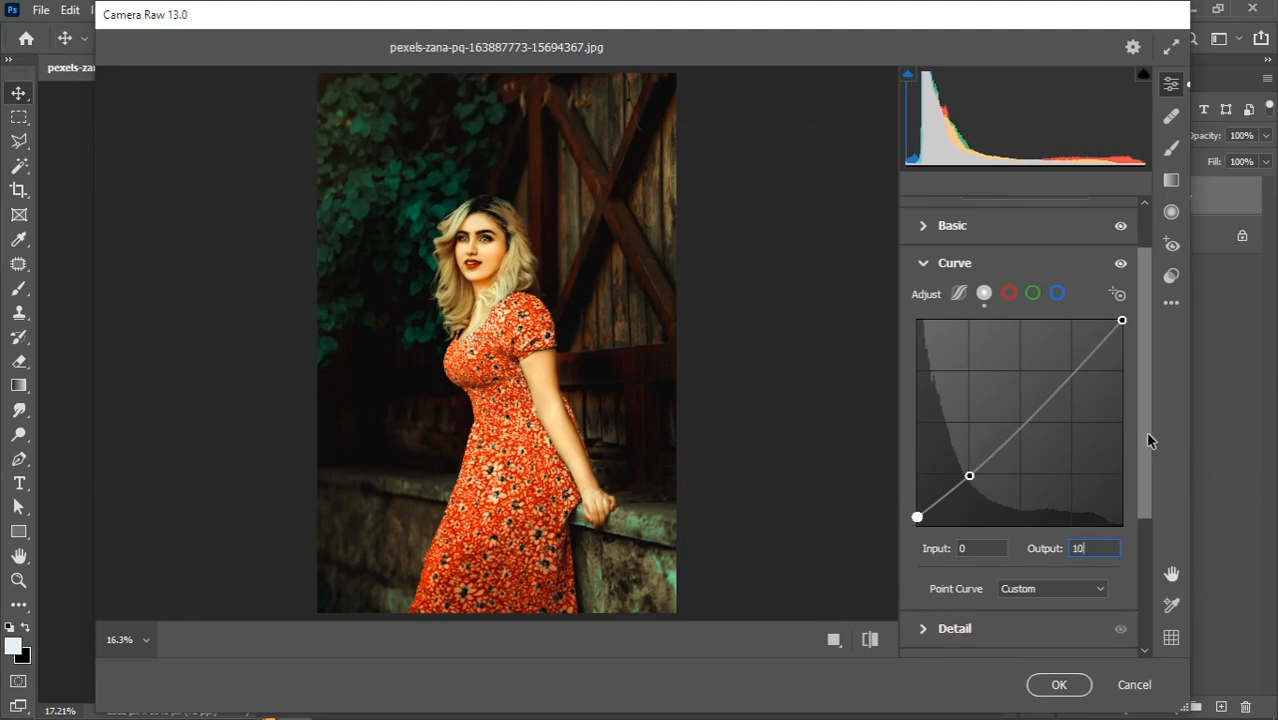
- Set the sharpening amount in the Detail settings to 8
{"action": "left_click_drag", "start_coordinate": [1146, 432], "coordinate": [1150, 517]}
{"action": "left_click", "coordinate": [925, 492]}
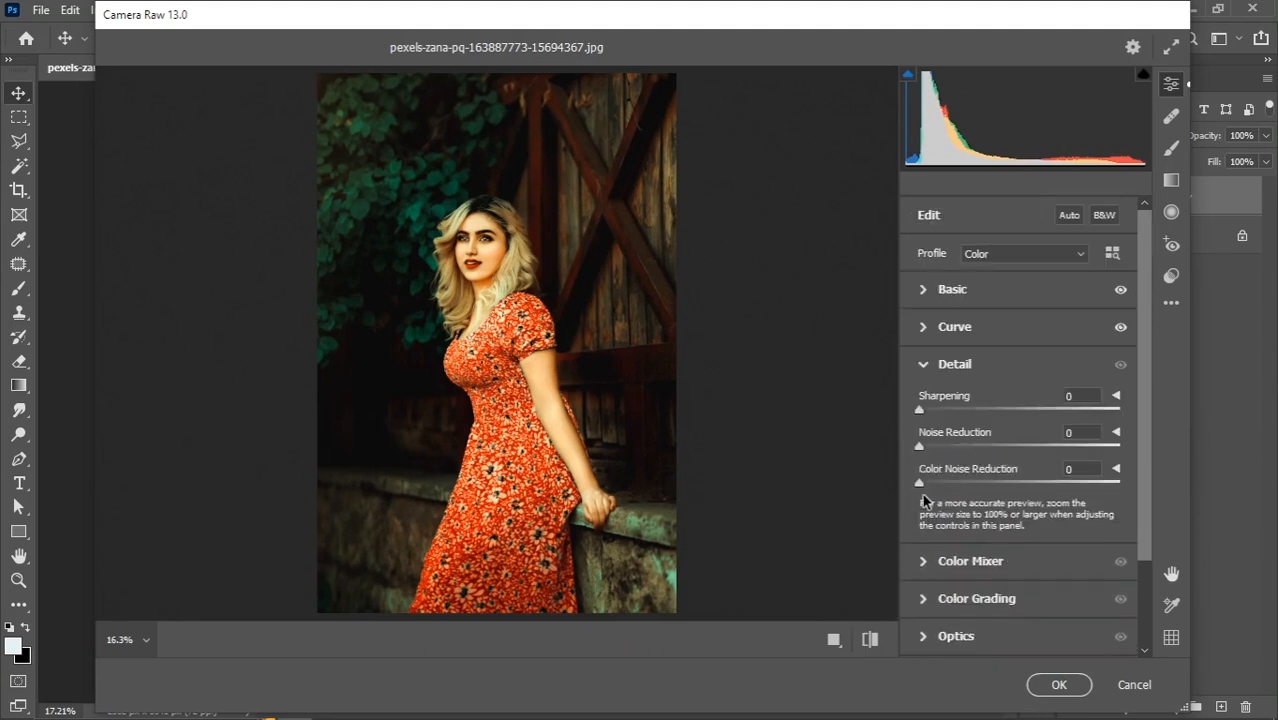
{"action": "left_click_drag", "start_coordinate": [920, 410], "coordinate": [930, 413]}
- Set the Color Mixer hue to -100 for yellows, +100 for reds and 0 for oranges
{"action": "scroll", "coordinate": [1138, 458], "scroll_direction": "down", "scroll_amount": 3}
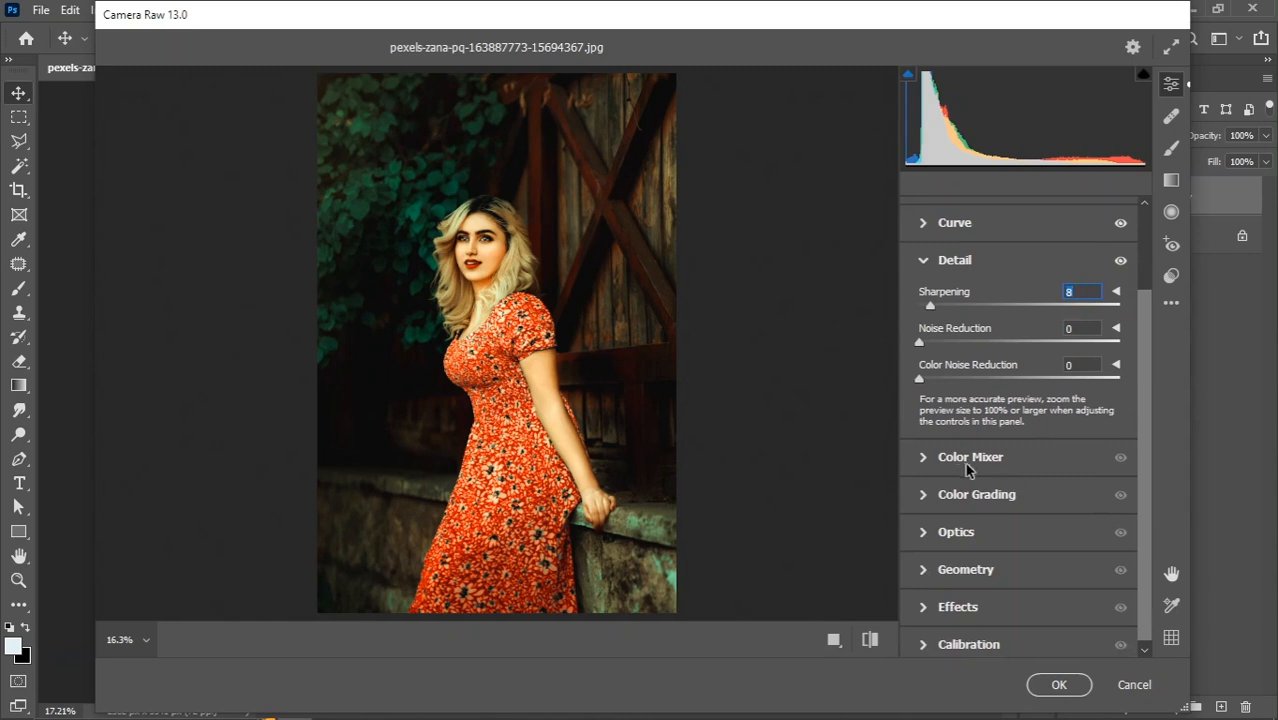
{"action": "left_click", "coordinate": [926, 458]}
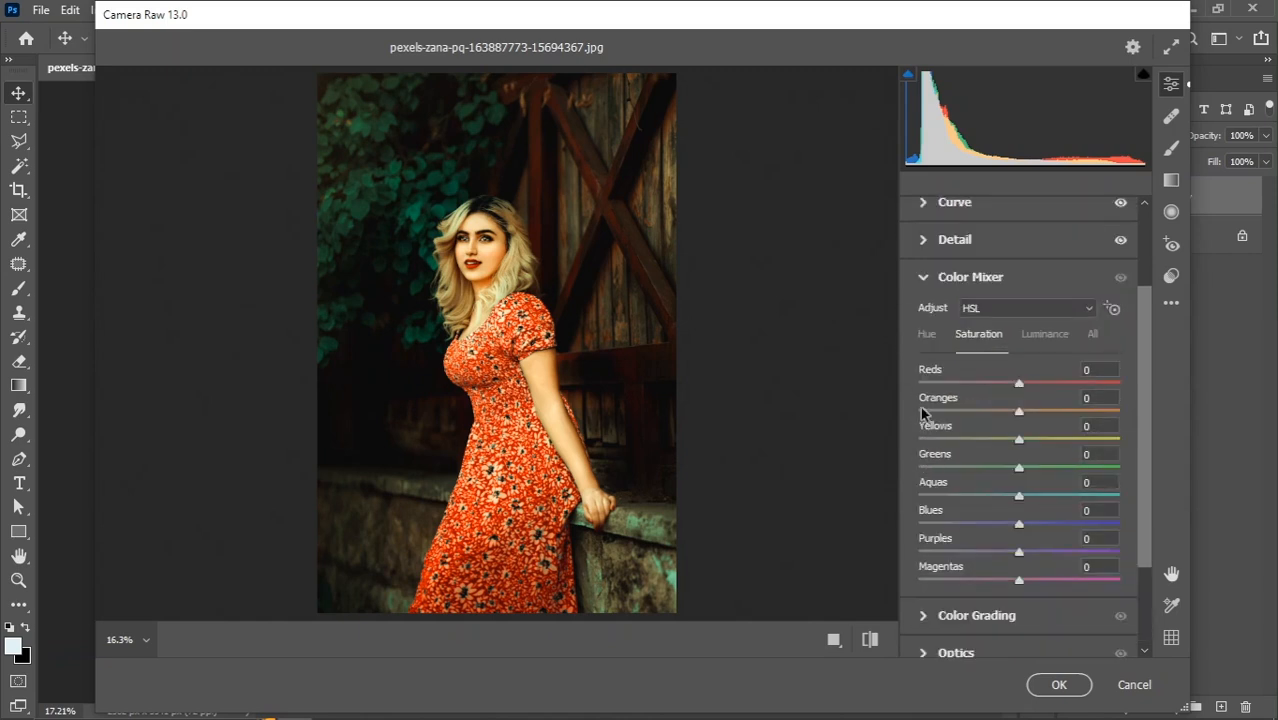
{"action": "left_click", "coordinate": [927, 336]}
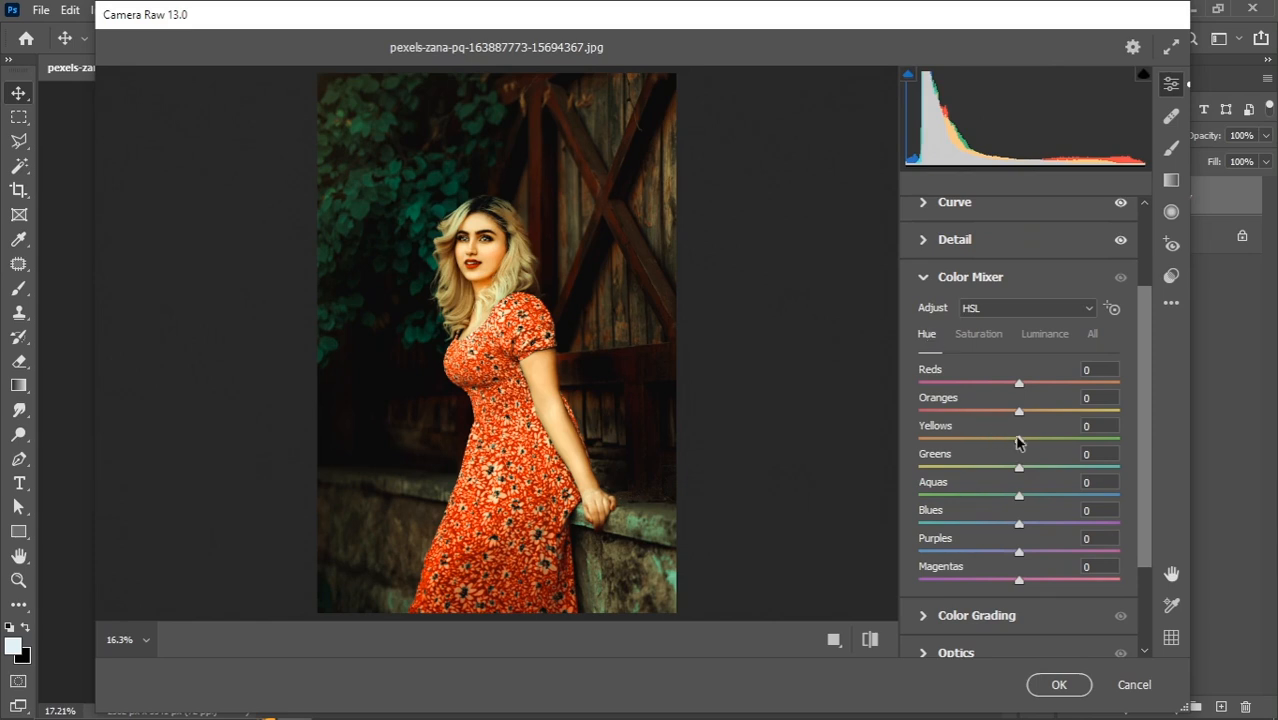
{"action": "left_click_drag", "start_coordinate": [1000, 440], "coordinate": [925, 445]}
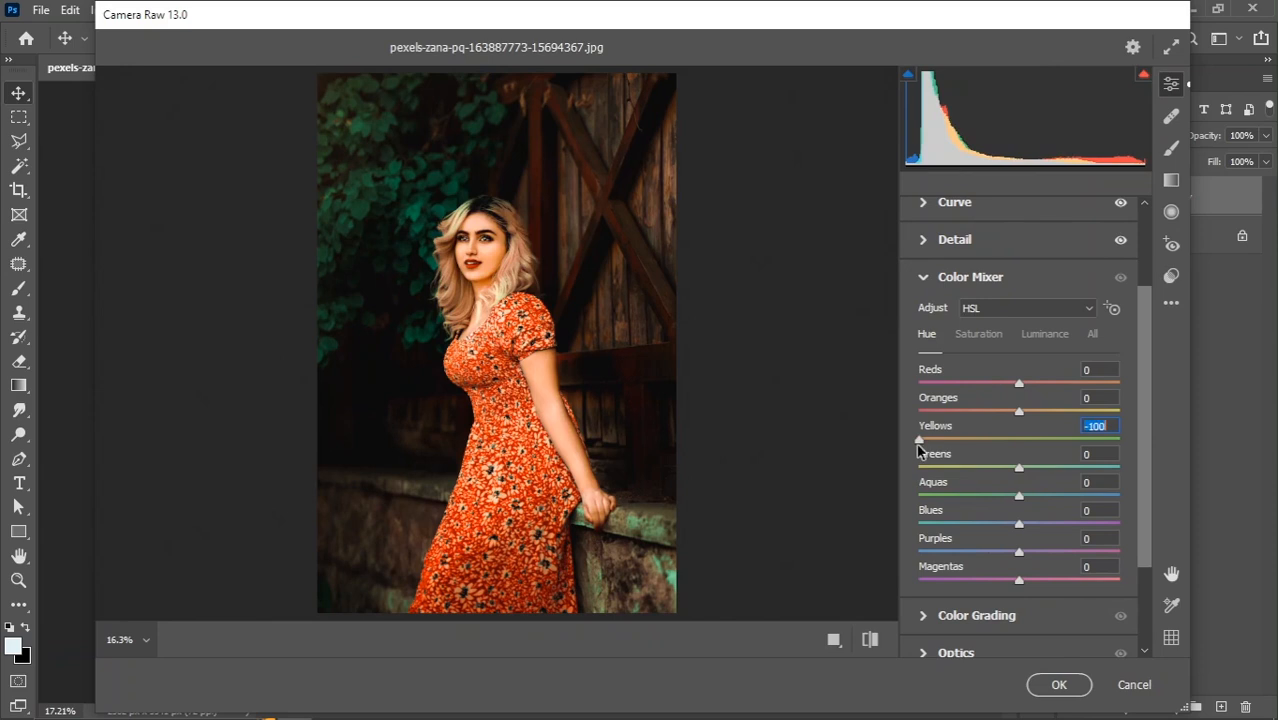
{"action": "left_click_drag", "start_coordinate": [1020, 388], "coordinate": [1110, 390]}
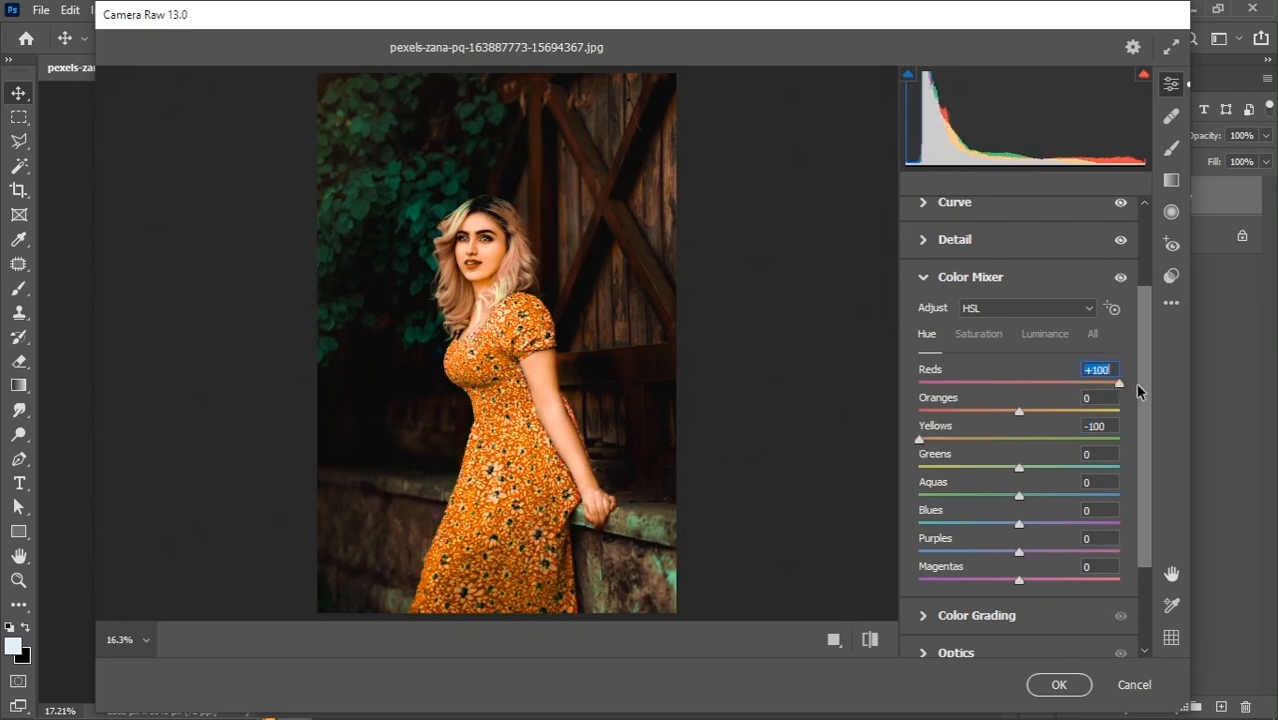
{"action": "mouse_move", "coordinate": [1019, 411]}
{"action": "left_mouse_down"}
{"action": "mouse_move", "coordinate": [950, 415]}
{"action": "mouse_move", "coordinate": [1117, 398]}
{"action": "mouse_move", "coordinate": [1038, 413]}
{"action": "left_mouse_up"}
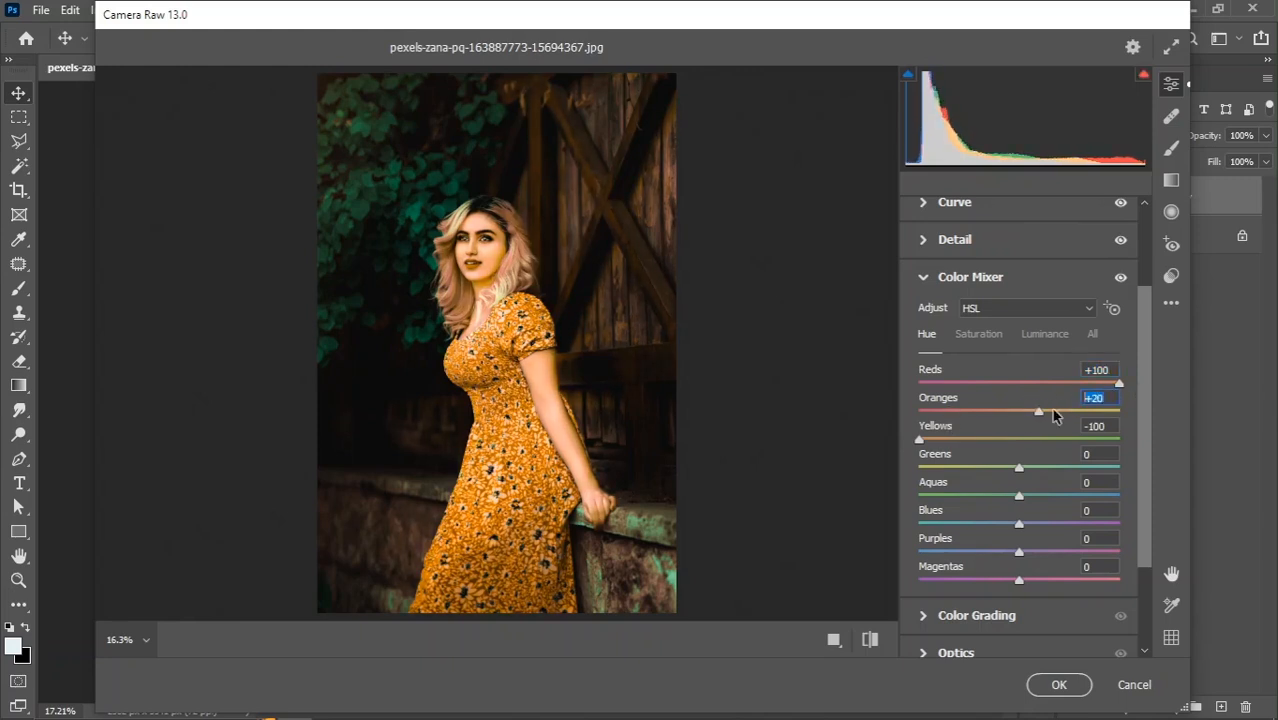
{"action": "type", "text": "0"}
{"action": "left_click", "coordinate": [1109, 370]}
- Set the Color Mixer saturation to -100 for yellows, greens, aquas, blues, purples and magentas, -36 for oranges and +12 for reds
{"action": "left_click", "coordinate": [980, 334]}
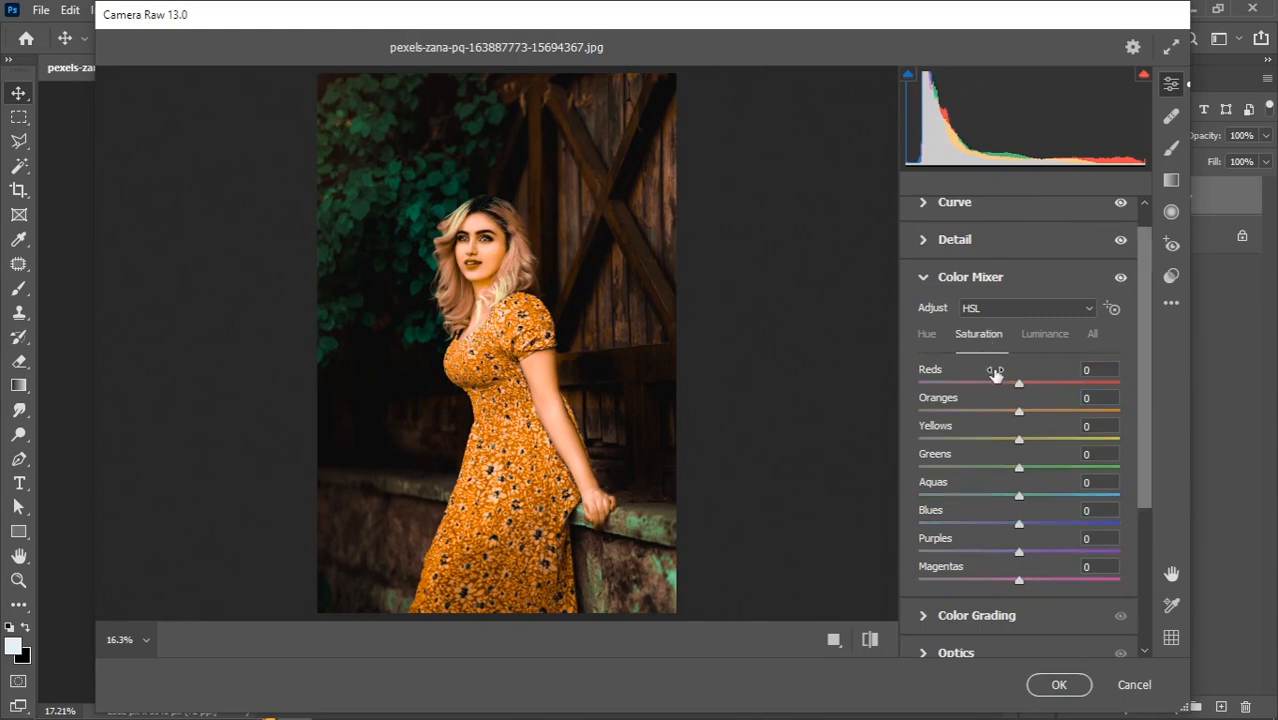
{"action": "left_click_drag", "start_coordinate": [1019, 441], "coordinate": [890, 448]}
{"action": "left_click_drag", "start_coordinate": [1020, 468], "coordinate": [857, 490]}
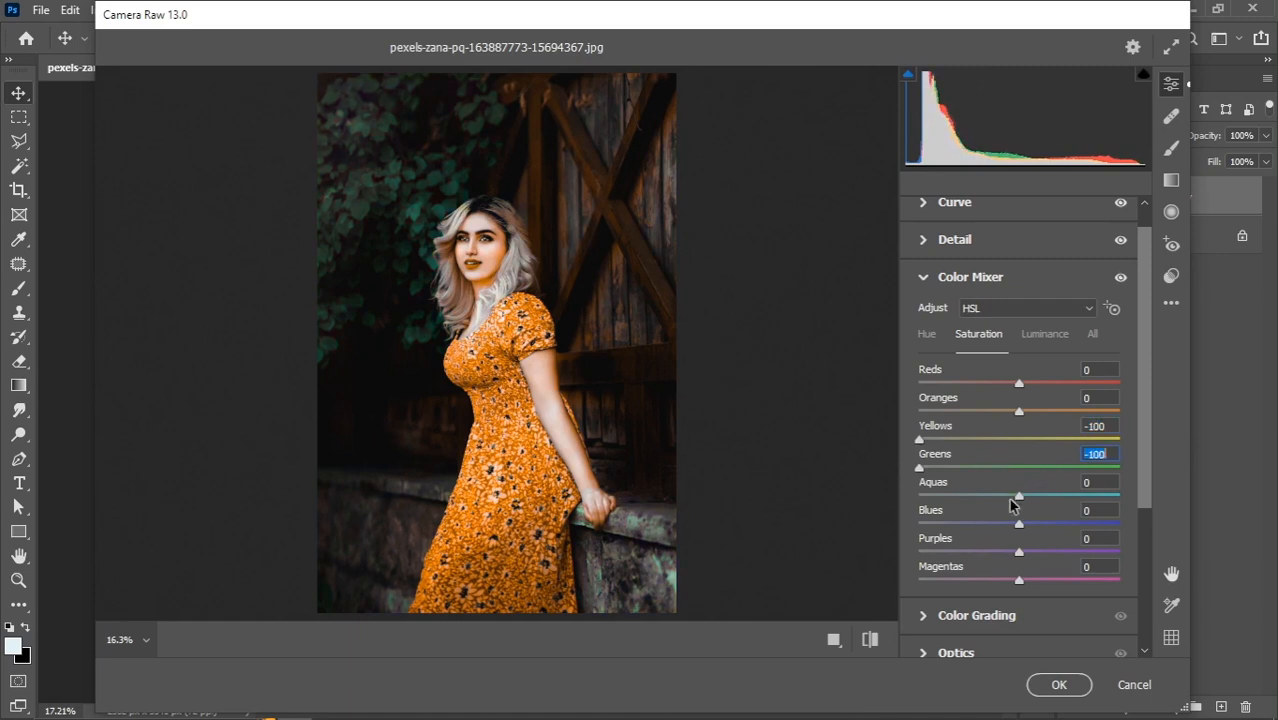
{"action": "left_click_drag", "start_coordinate": [1019, 496], "coordinate": [858, 505]}
{"action": "left_click_drag", "start_coordinate": [1017, 526], "coordinate": [864, 526]}
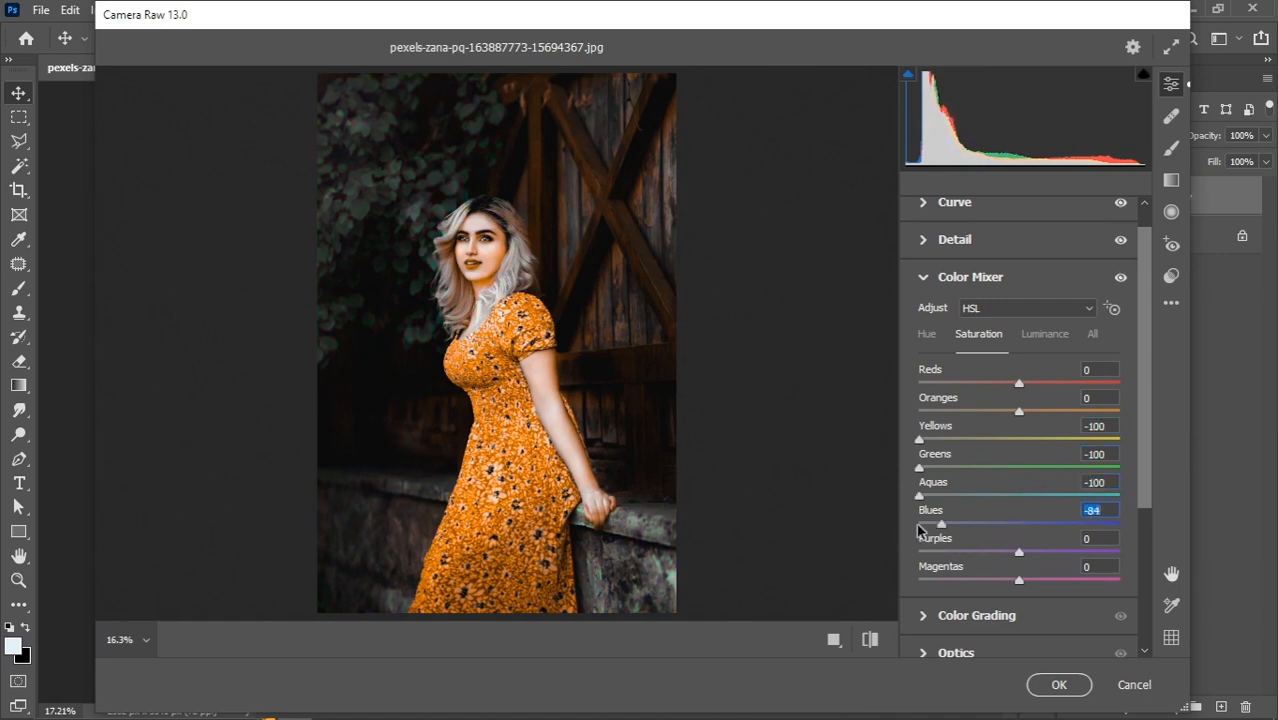
{"action": "left_click_drag", "start_coordinate": [1018, 550], "coordinate": [920, 585]}
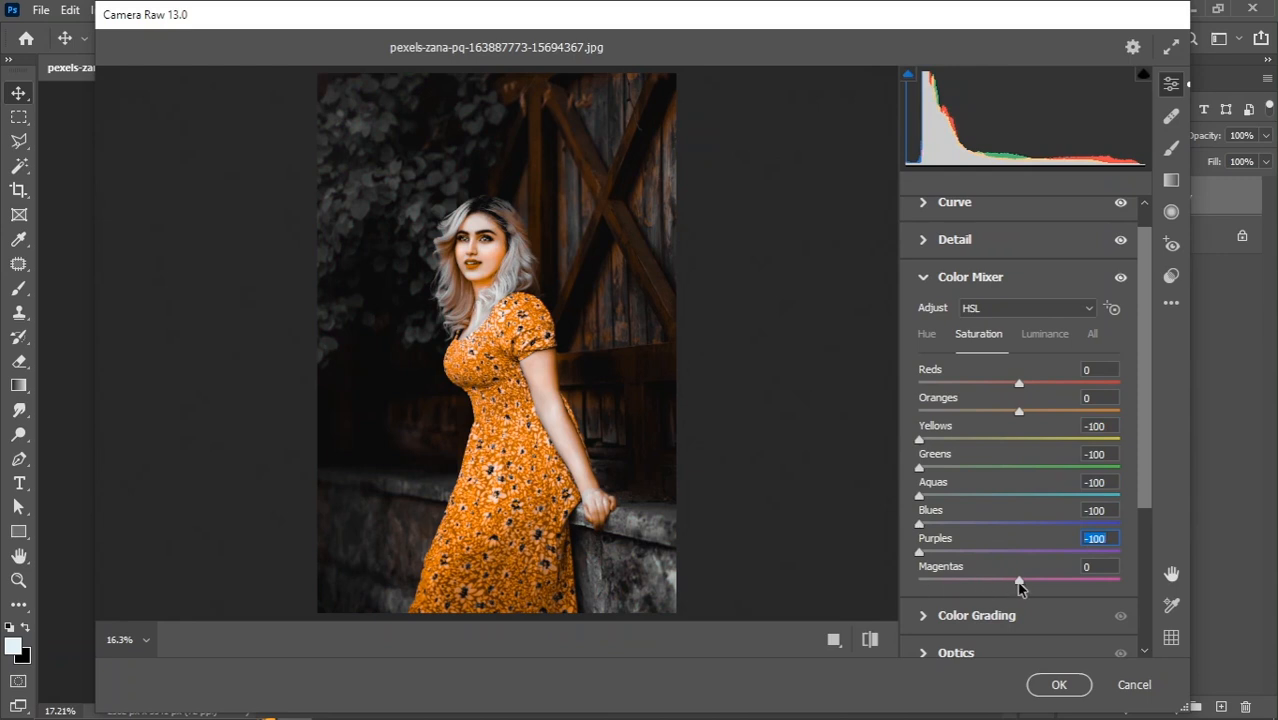
{"action": "left_click_drag", "start_coordinate": [1019, 588], "coordinate": [858, 587]}
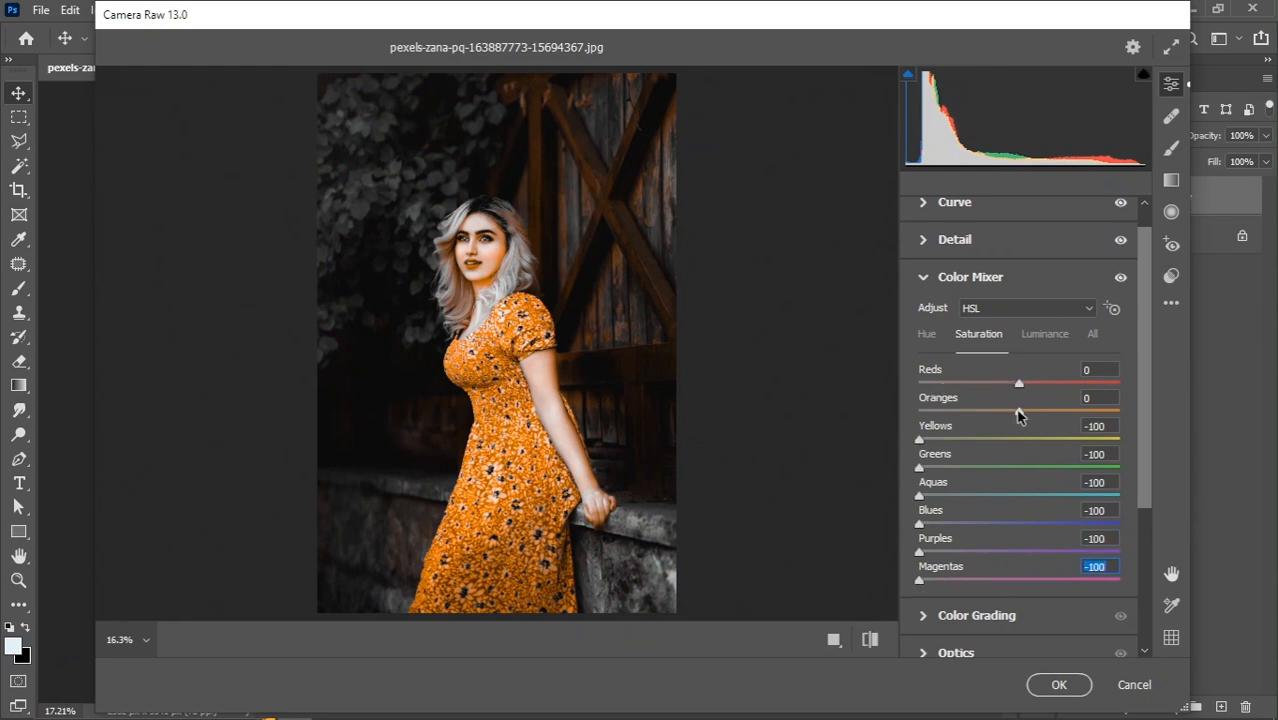
{"action": "left_click_drag", "start_coordinate": [1019, 416], "coordinate": [1034, 385]}
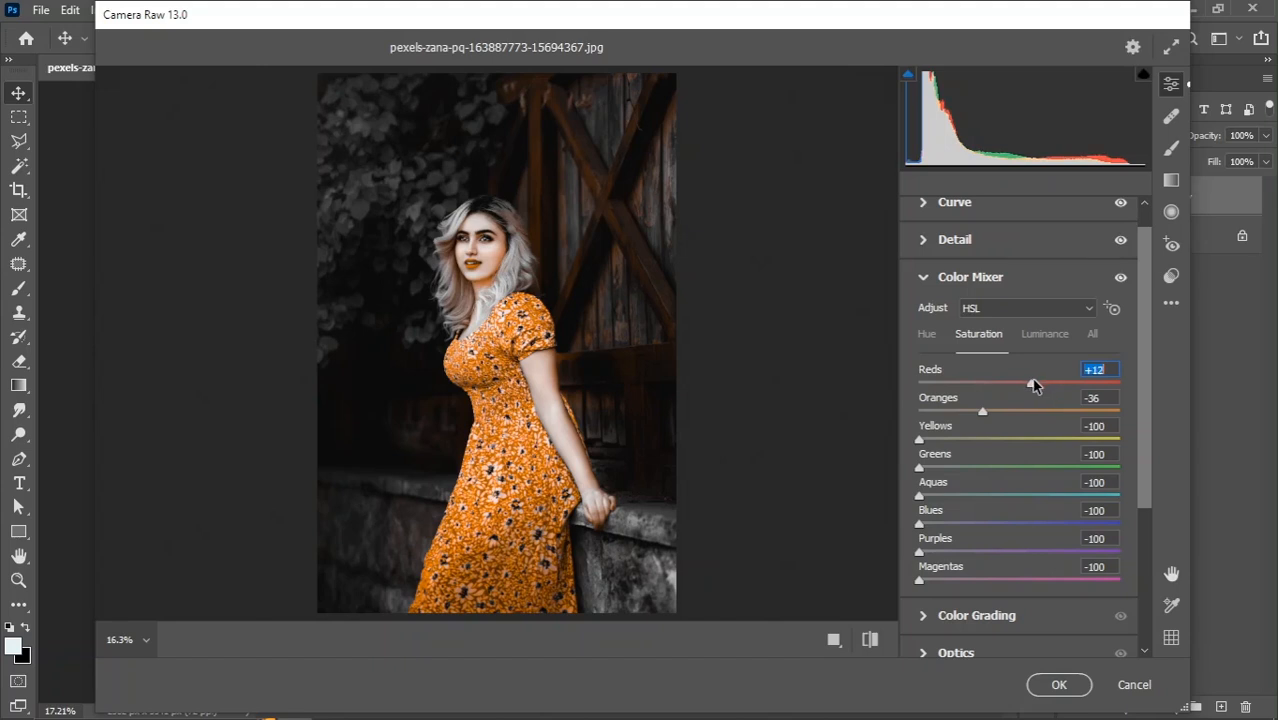
{"action": "left_click_drag", "start_coordinate": [1147, 385], "coordinate": [1152, 481]}
{"action": "left_click", "coordinate": [926, 555]}
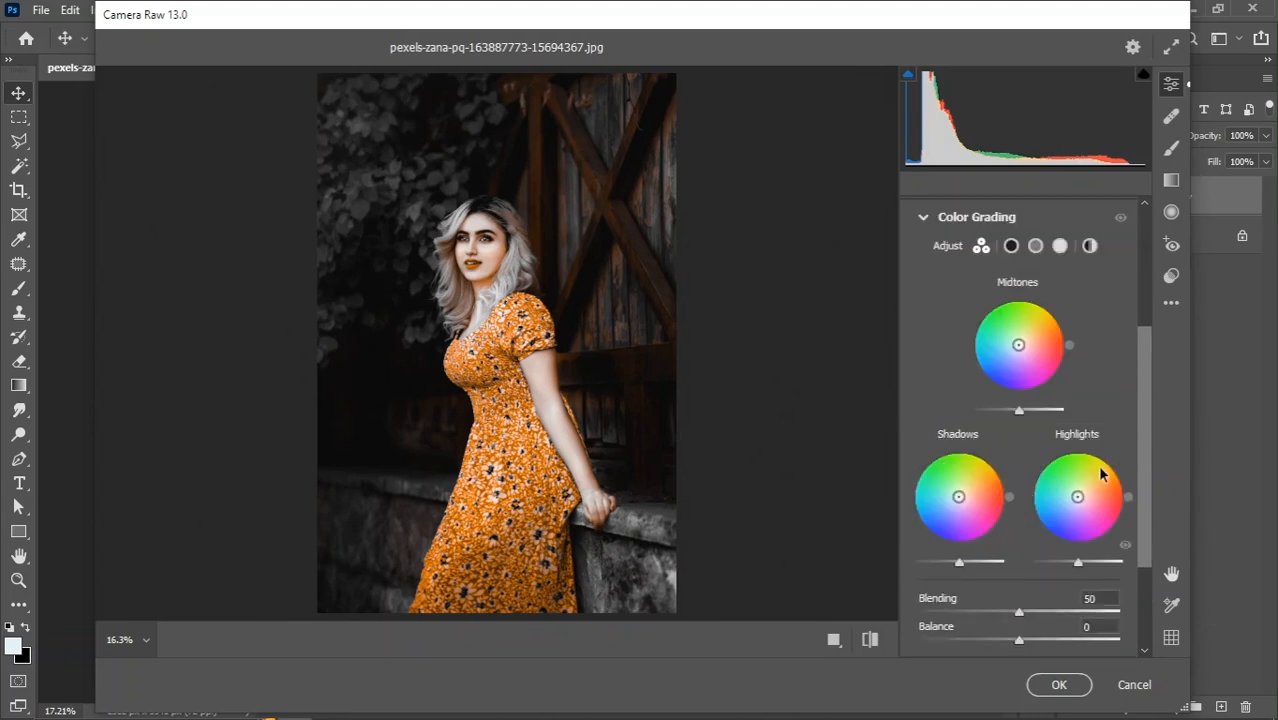
- Set the Optics vignette to -50 with a midpoint of 36
{"action": "left_click_drag", "start_coordinate": [1147, 372], "coordinate": [1154, 482]}
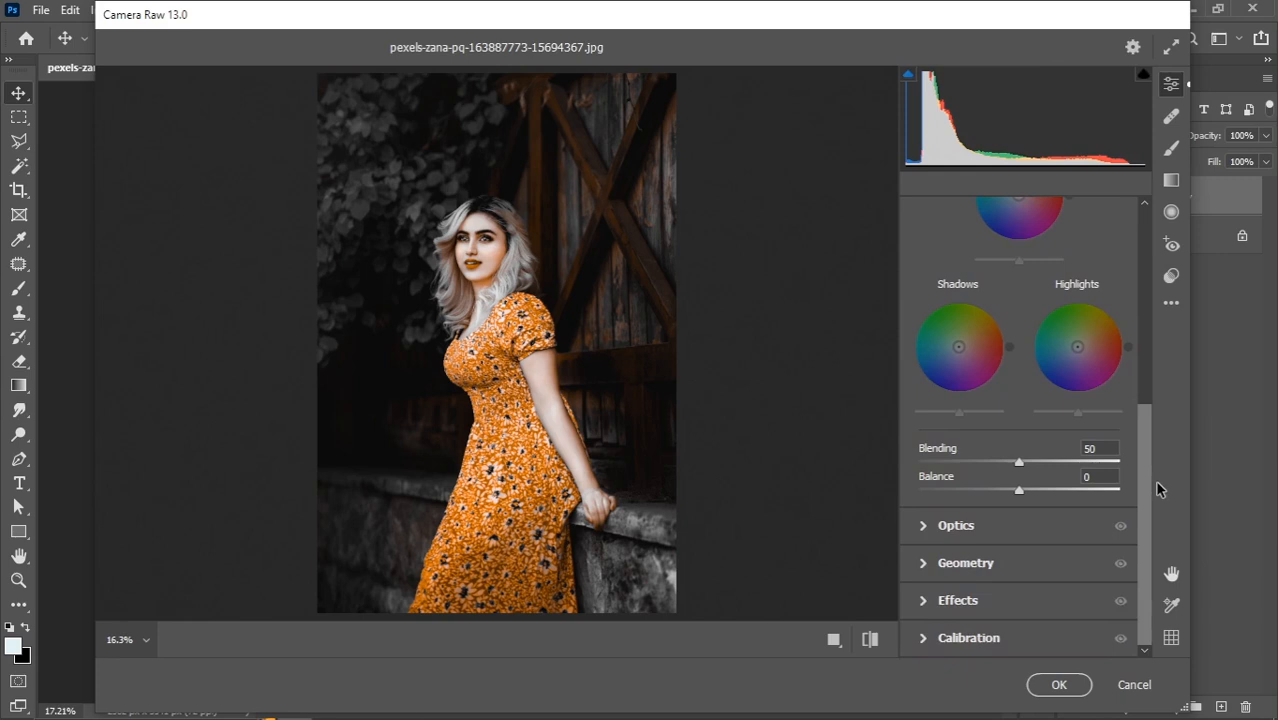
{"action": "left_click", "coordinate": [928, 529]}
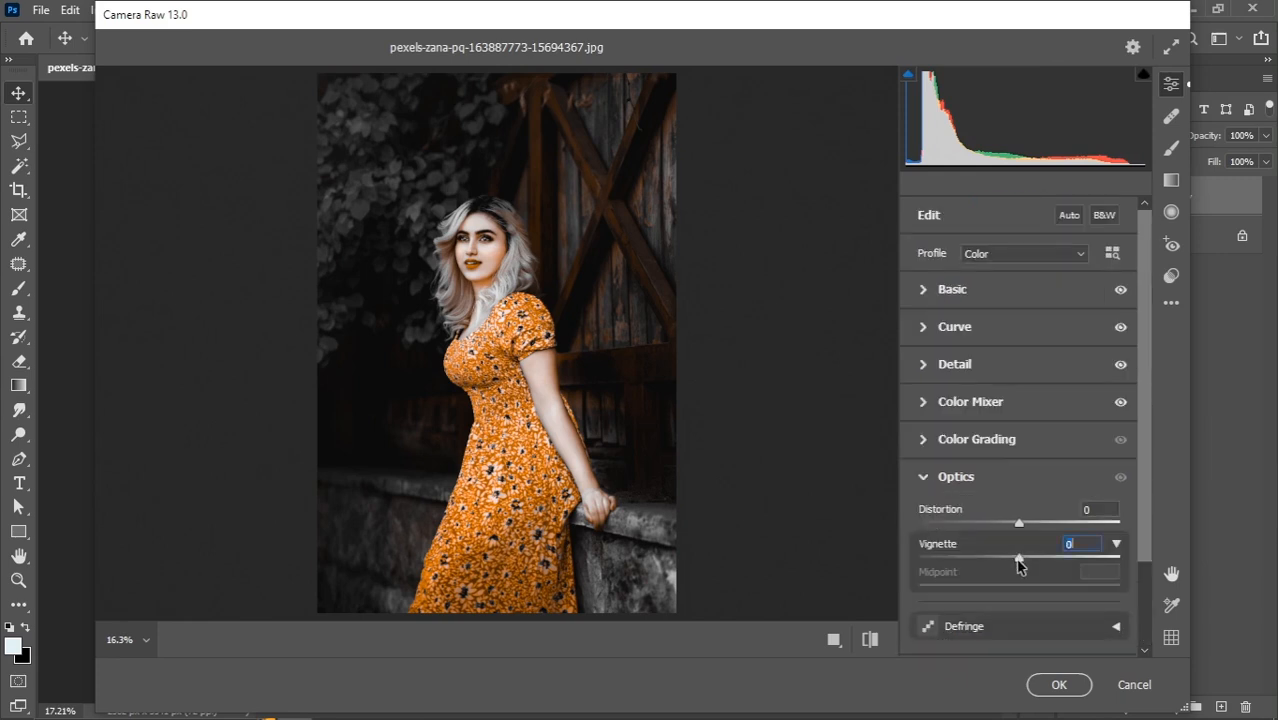
{"action": "left_click_drag", "start_coordinate": [1019, 560], "coordinate": [988, 591]}
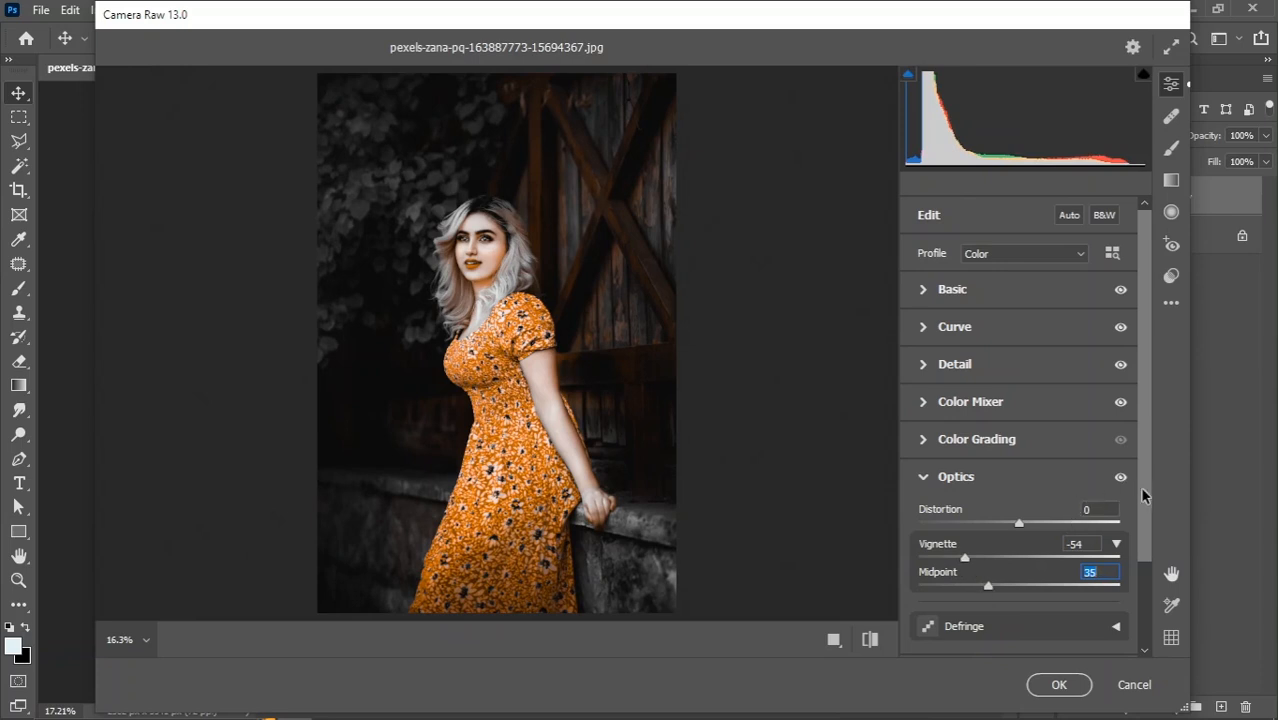
{"action": "scroll", "coordinate": [1143, 496], "scroll_direction": "down", "scroll_amount": 2}
{"action": "left_click_drag", "start_coordinate": [965, 485], "coordinate": [990, 512]}
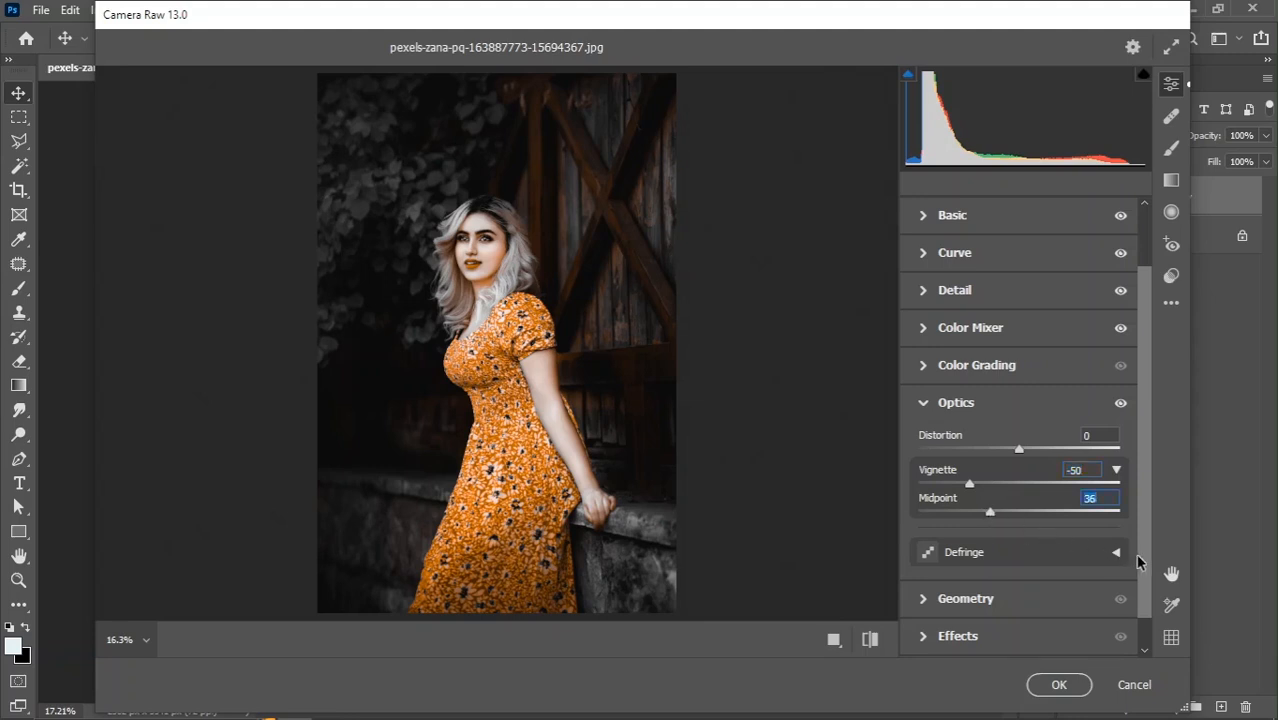
{"action": "scroll", "coordinate": [1140, 565], "scroll_direction": "down", "scroll_amount": 1}
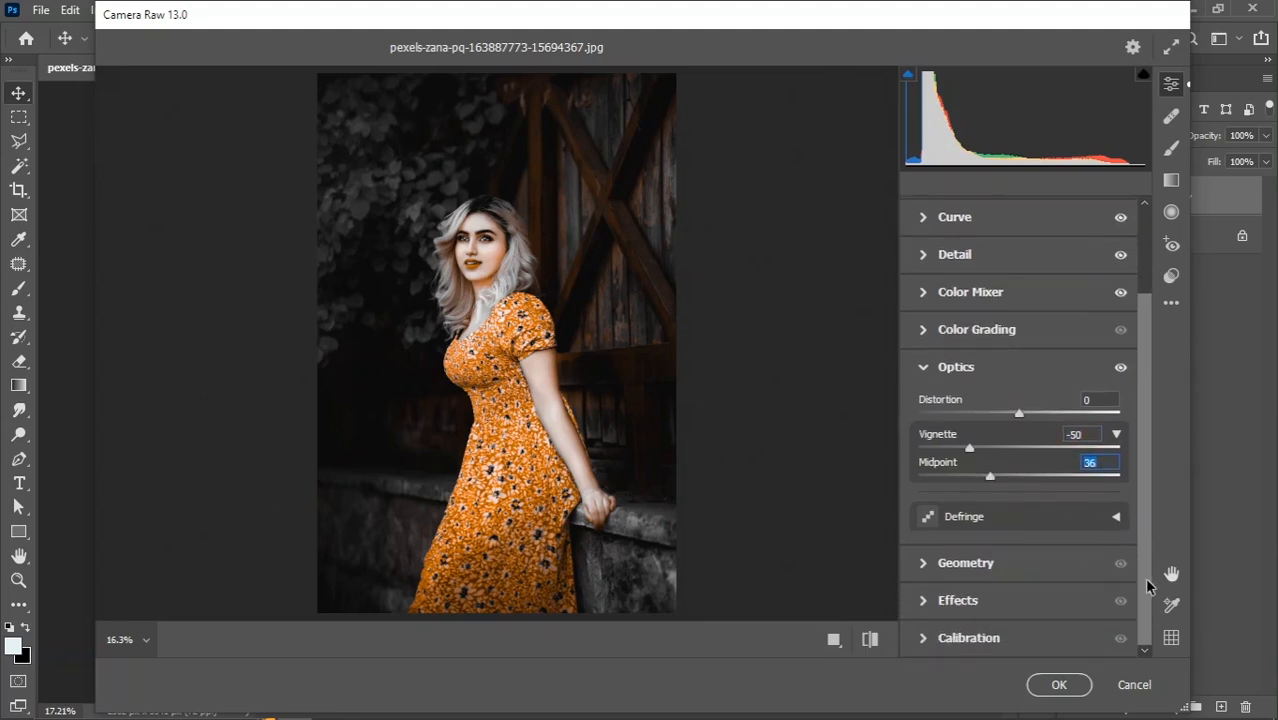
- Set the Calibration green primary hue to +15 and saturation to +1, and compare the grade with the default settings
{"action": "left_click", "coordinate": [927, 645]}
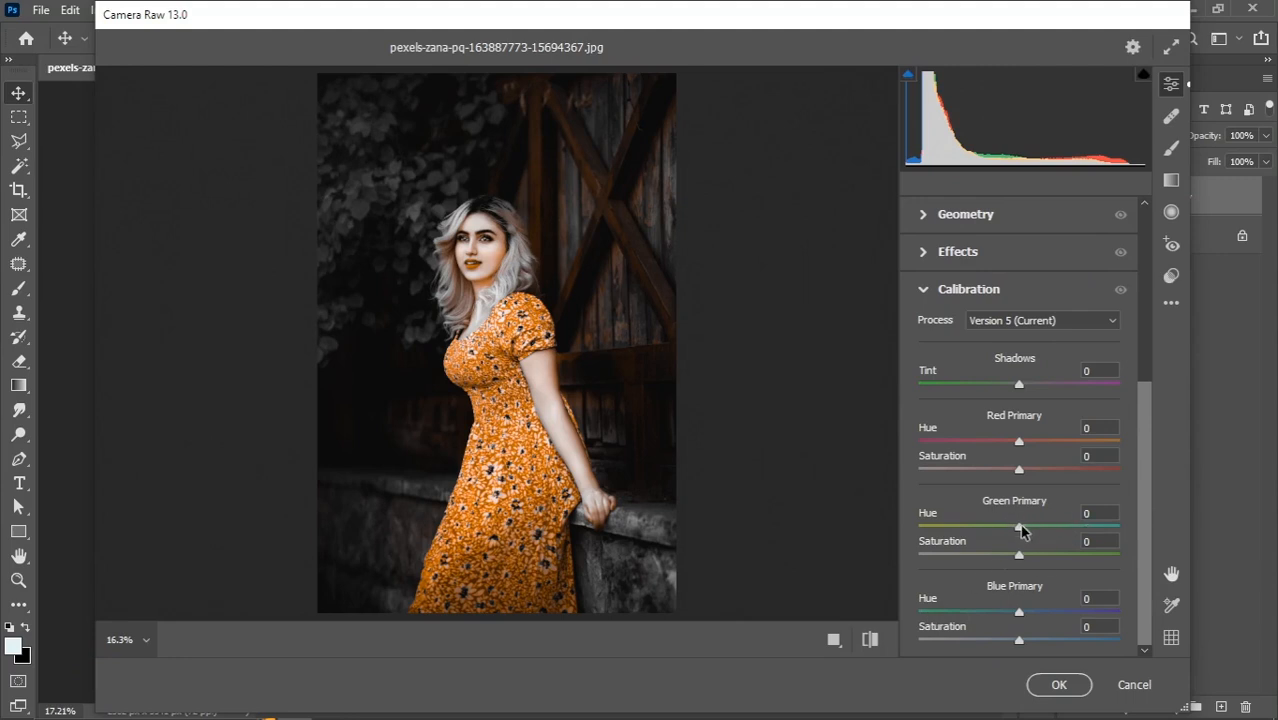
{"action": "mouse_move", "coordinate": [1020, 532]}
{"action": "left_mouse_down"}
{"action": "mouse_move", "coordinate": [1005, 563]}
{"action": "mouse_move", "coordinate": [1022, 564]}
{"action": "mouse_move", "coordinate": [1038, 530]}
{"action": "left_mouse_up"}
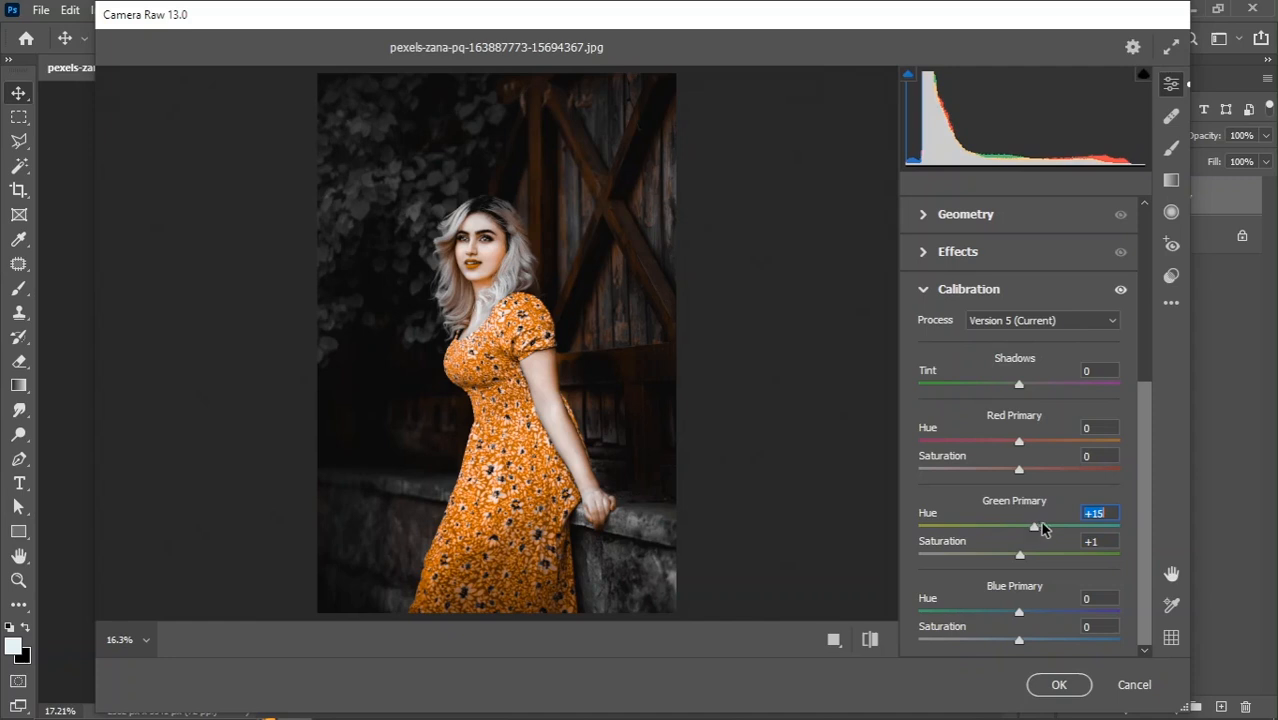
{"action": "left_click", "coordinate": [870, 640]}
{"action": "left_click", "coordinate": [870, 640]}
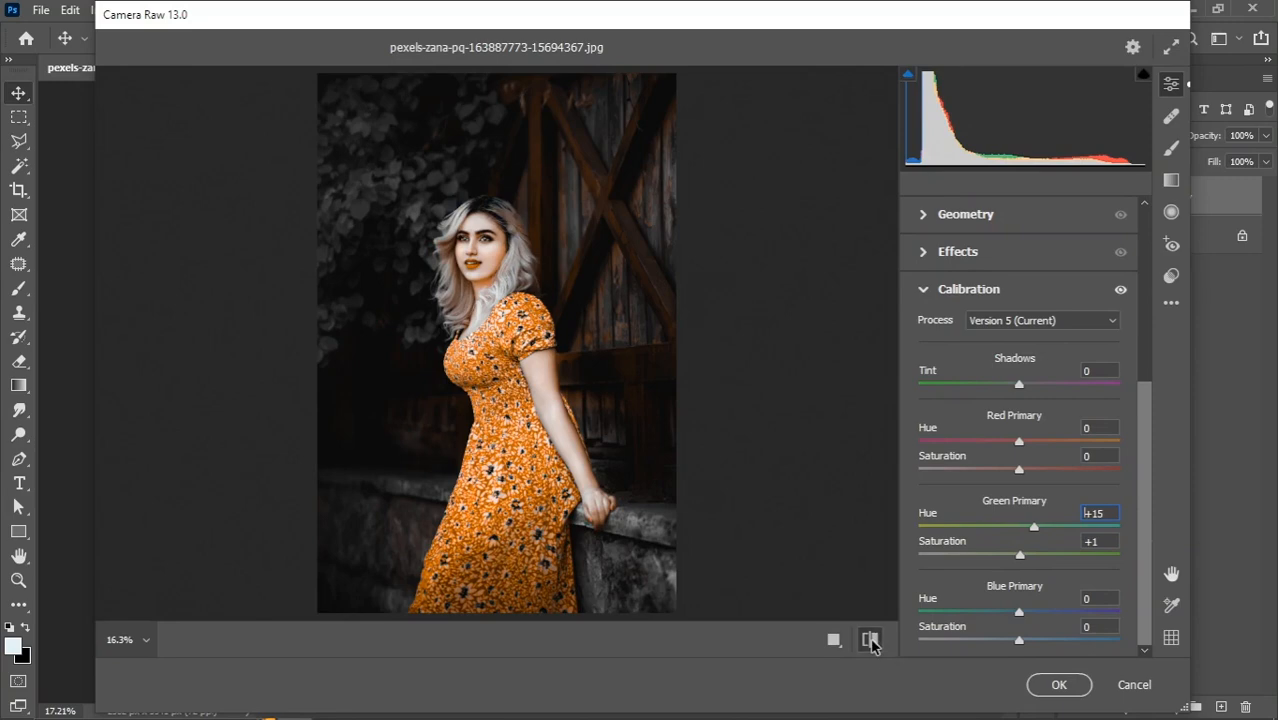
{"action": "left_click", "coordinate": [870, 640]}
{"action": "left_click", "coordinate": [870, 640]}
- Set the Basic blacks to -37 and clarity to +14, and compare the grade with the default settings
{"action": "left_click_drag", "start_coordinate": [1147, 514], "coordinate": [1143, 336]}
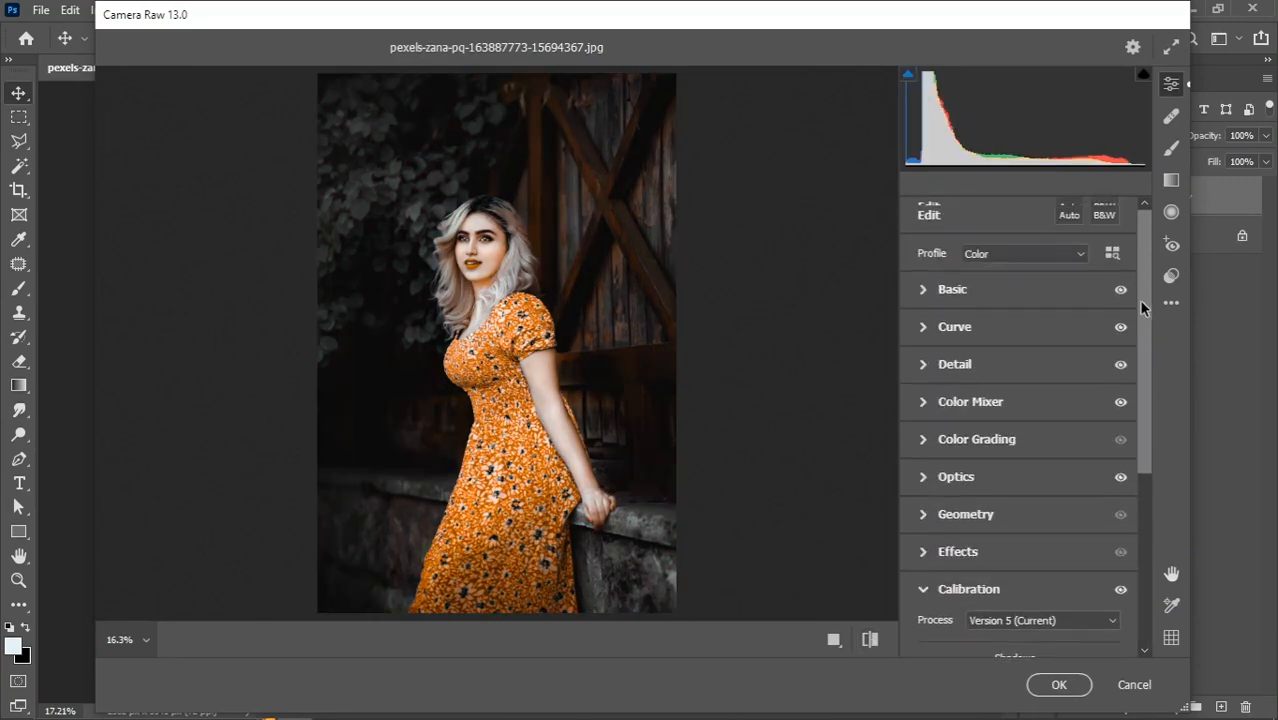
{"action": "left_click", "coordinate": [918, 290]}
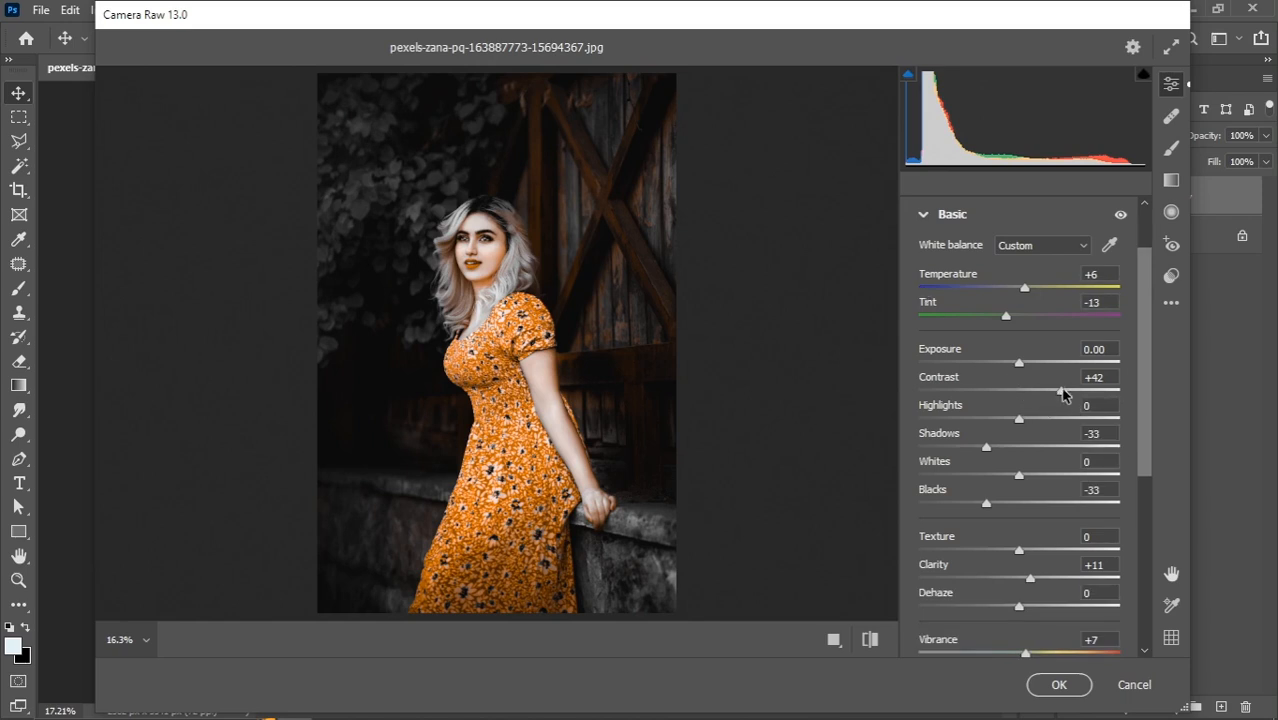
{"action": "left_click_drag", "start_coordinate": [1062, 393], "coordinate": [1064, 394]}
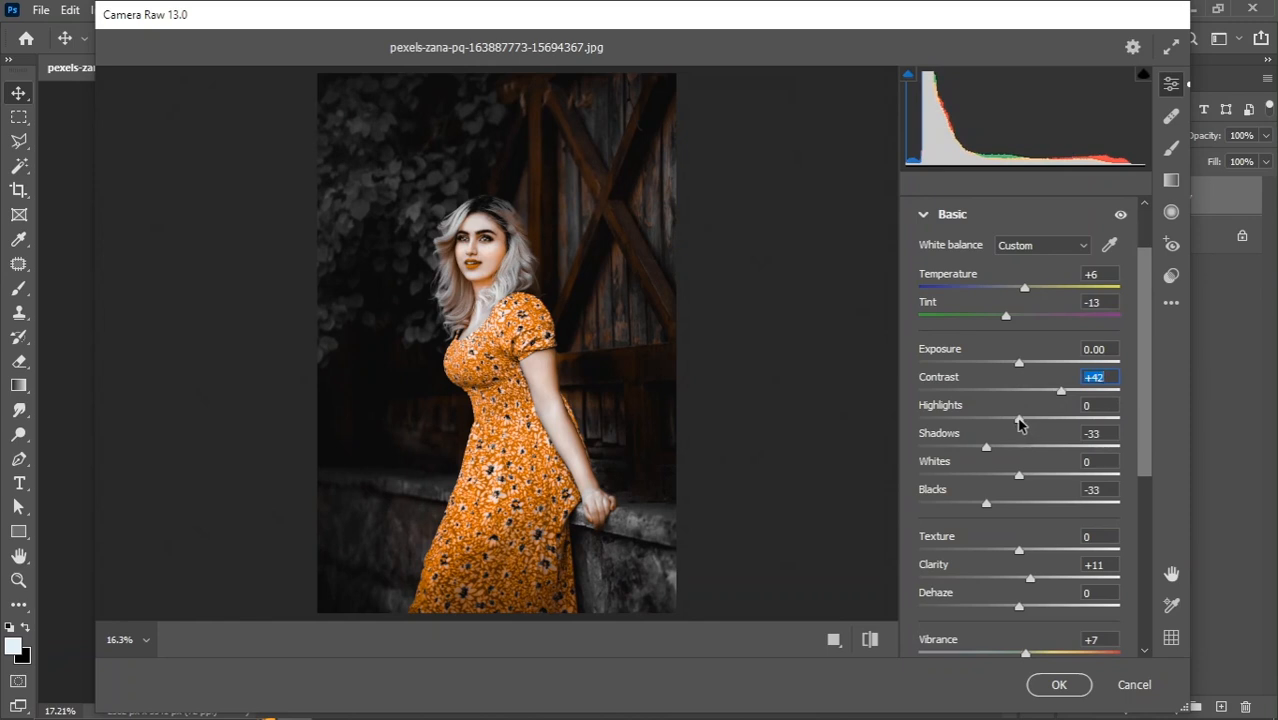
{"action": "left_click", "coordinate": [1092, 405]}
{"action": "scroll", "coordinate": [1092, 405], "scroll_direction": "up", "scroll_amount": 1}
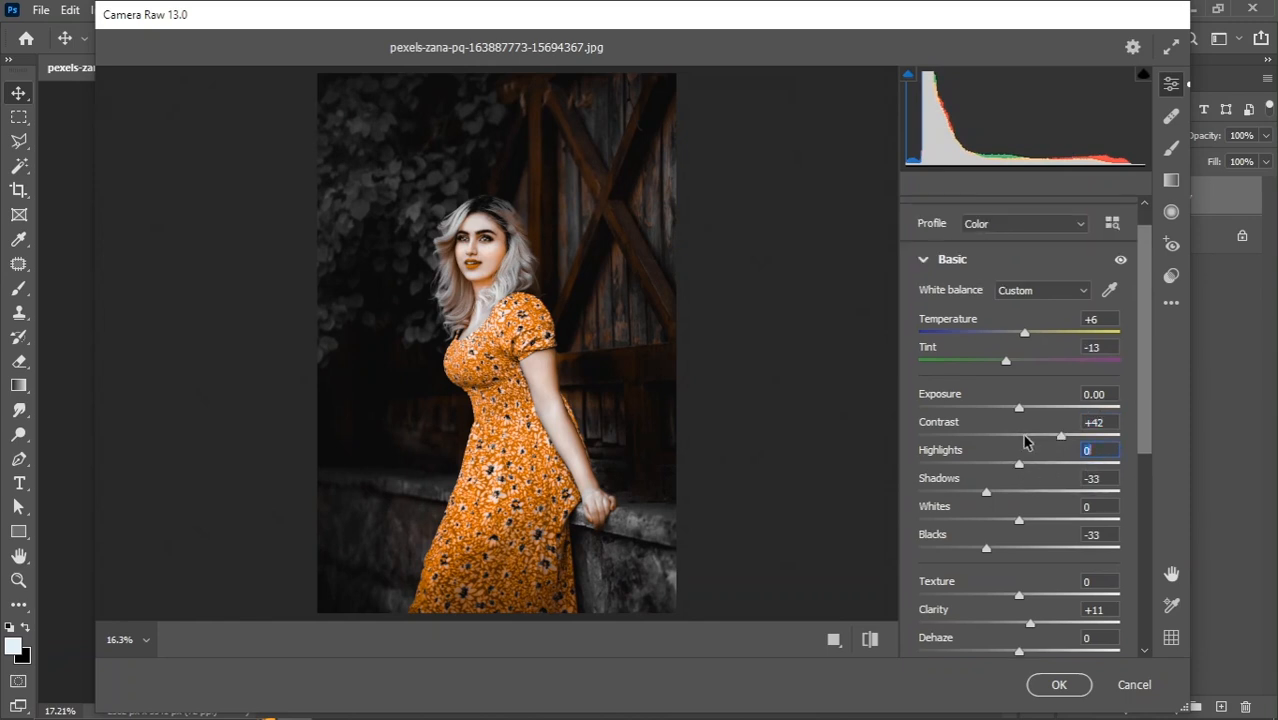
{"action": "scroll", "coordinate": [1094, 444], "scroll_direction": "down", "scroll_amount": 1}
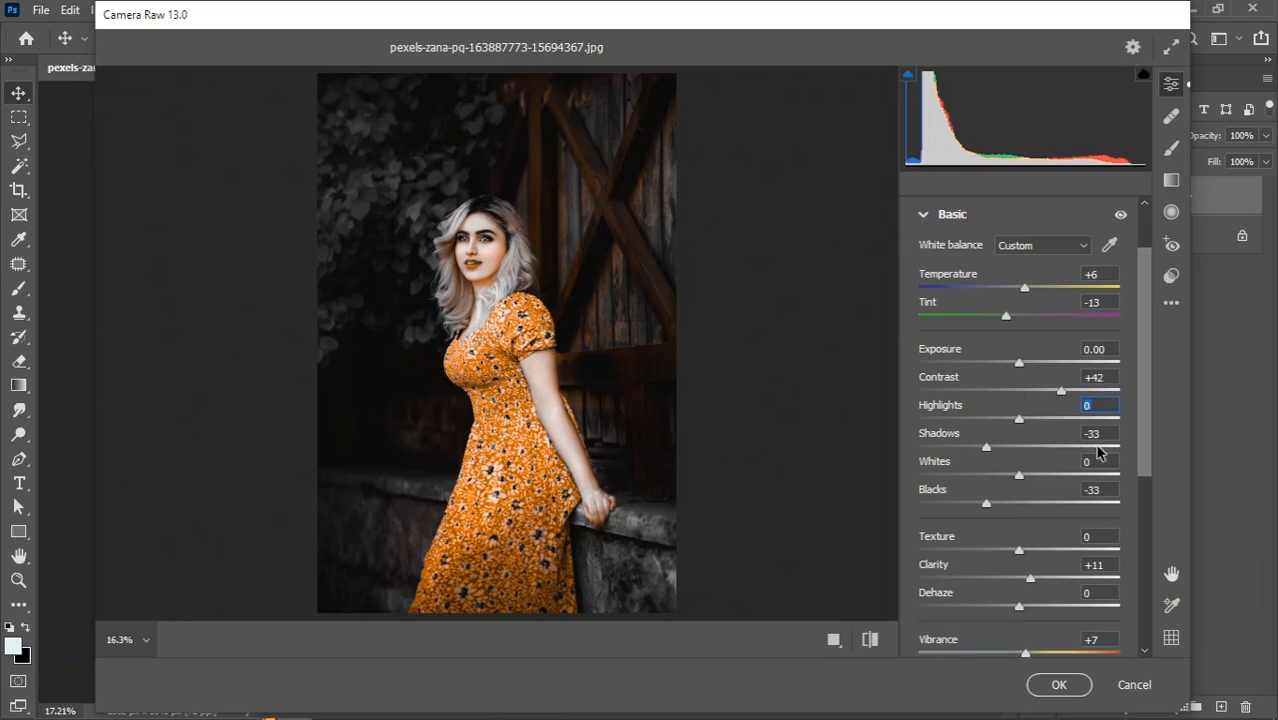
{"action": "scroll", "coordinate": [1104, 418], "scroll_direction": "down", "scroll_amount": 1}
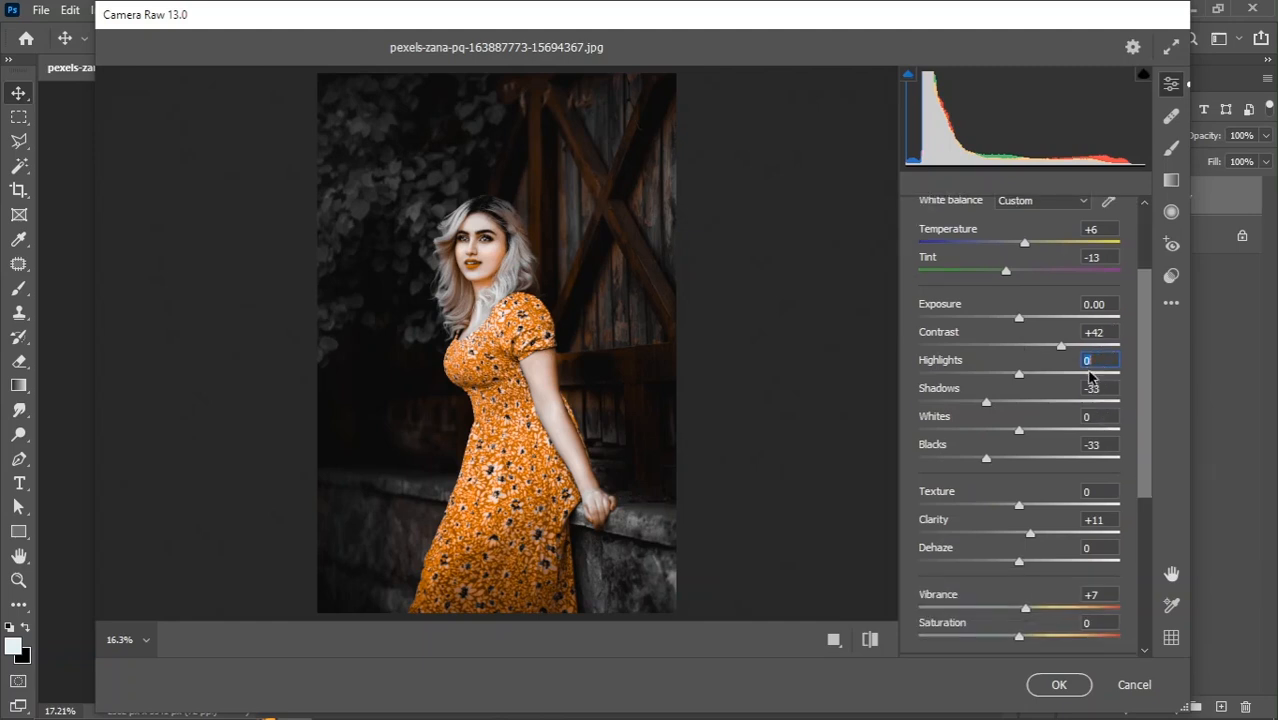
{"action": "scroll", "coordinate": [1148, 397], "scroll_direction": "down", "scroll_amount": 1}
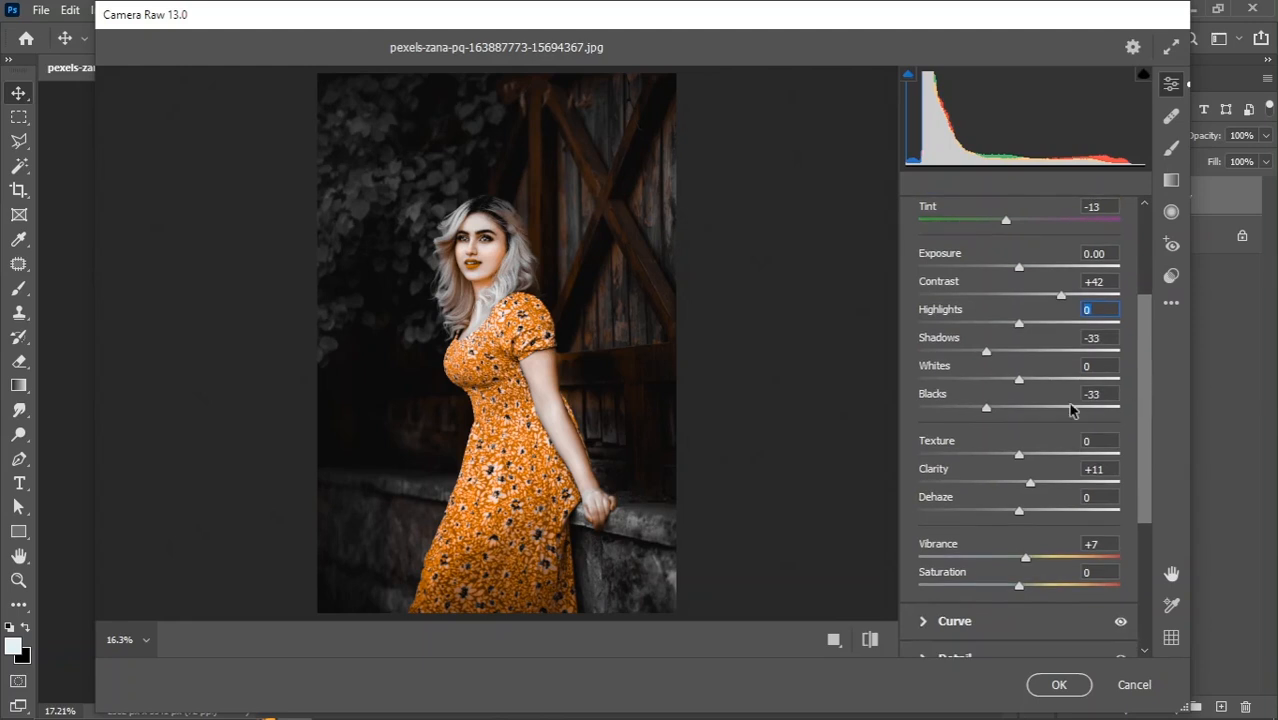
{"action": "left_click_drag", "start_coordinate": [987, 411], "coordinate": [980, 412]}
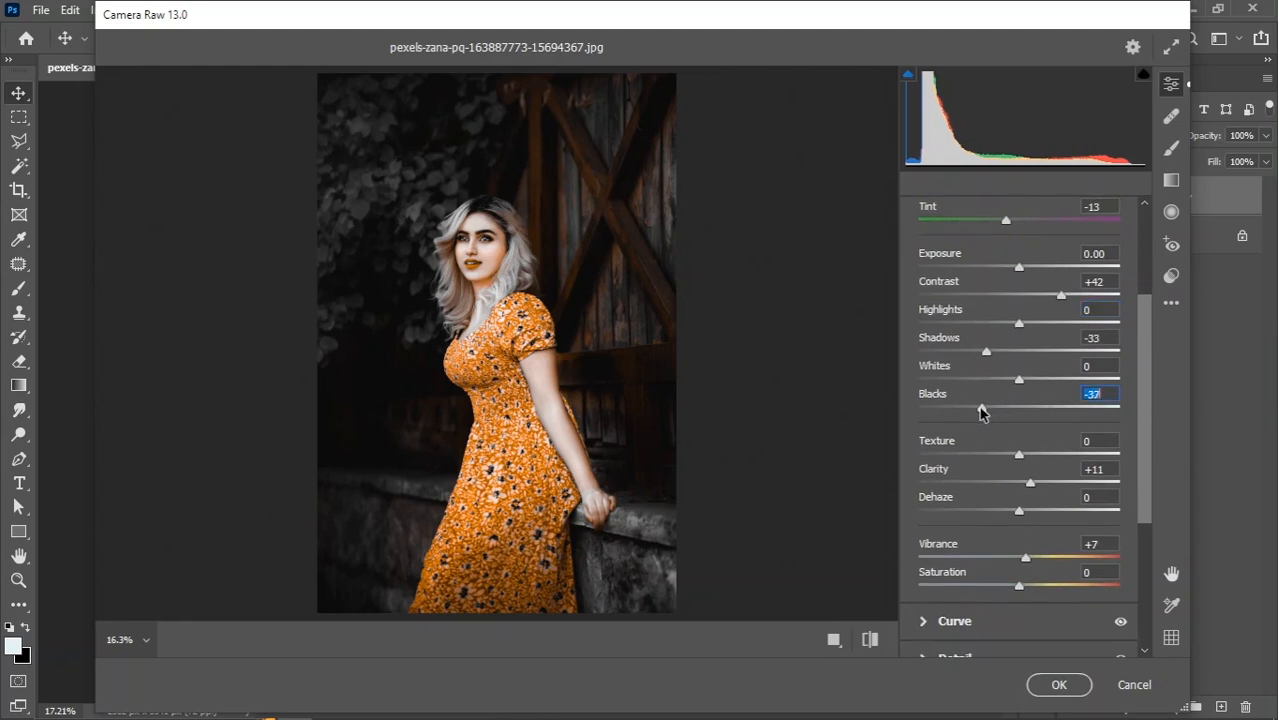
{"action": "left_click", "coordinate": [1035, 487]}
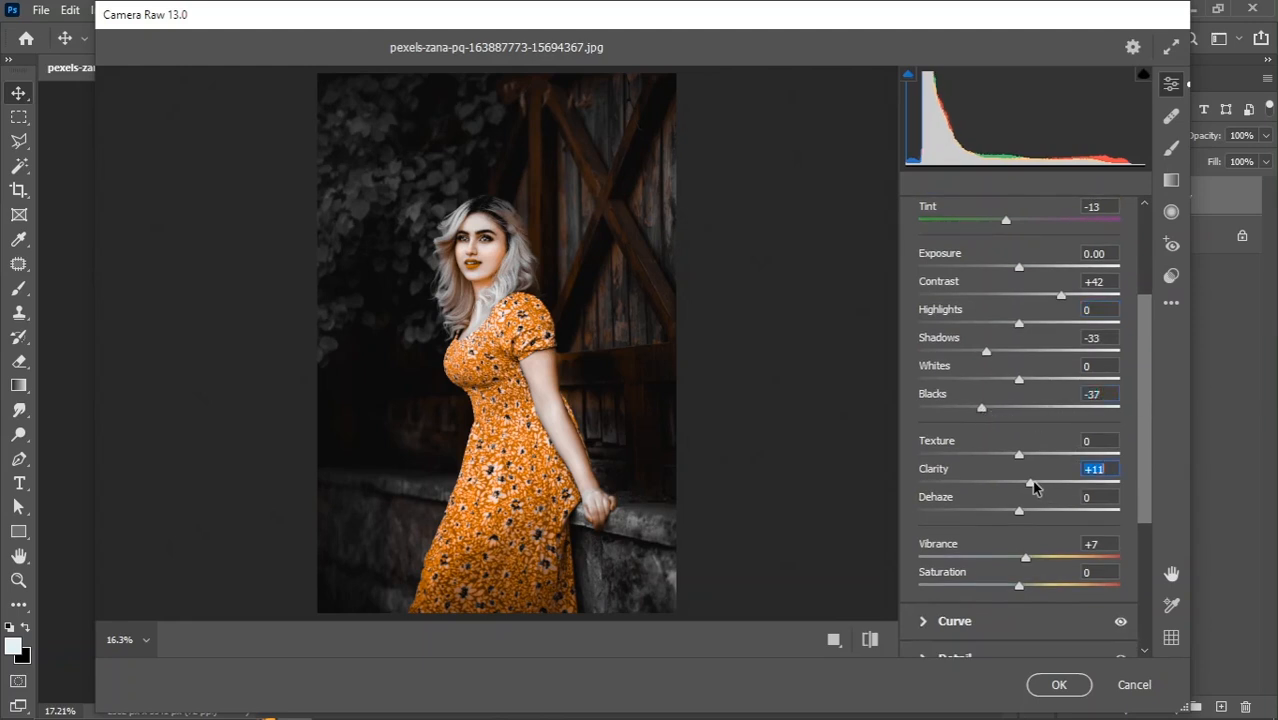
{"action": "left_click_drag", "start_coordinate": [1143, 462], "coordinate": [1143, 529]}
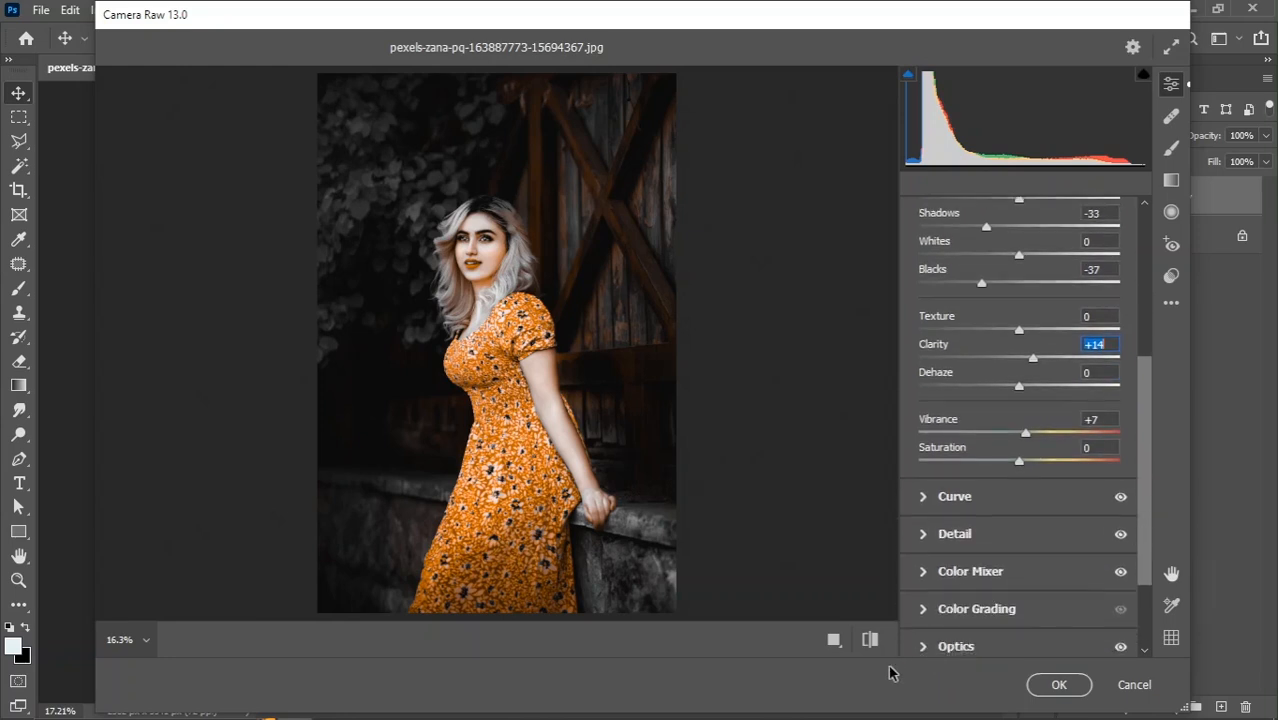
{"action": "left_click", "coordinate": [870, 640]}
{"action": "left_click", "coordinate": [869, 641]}
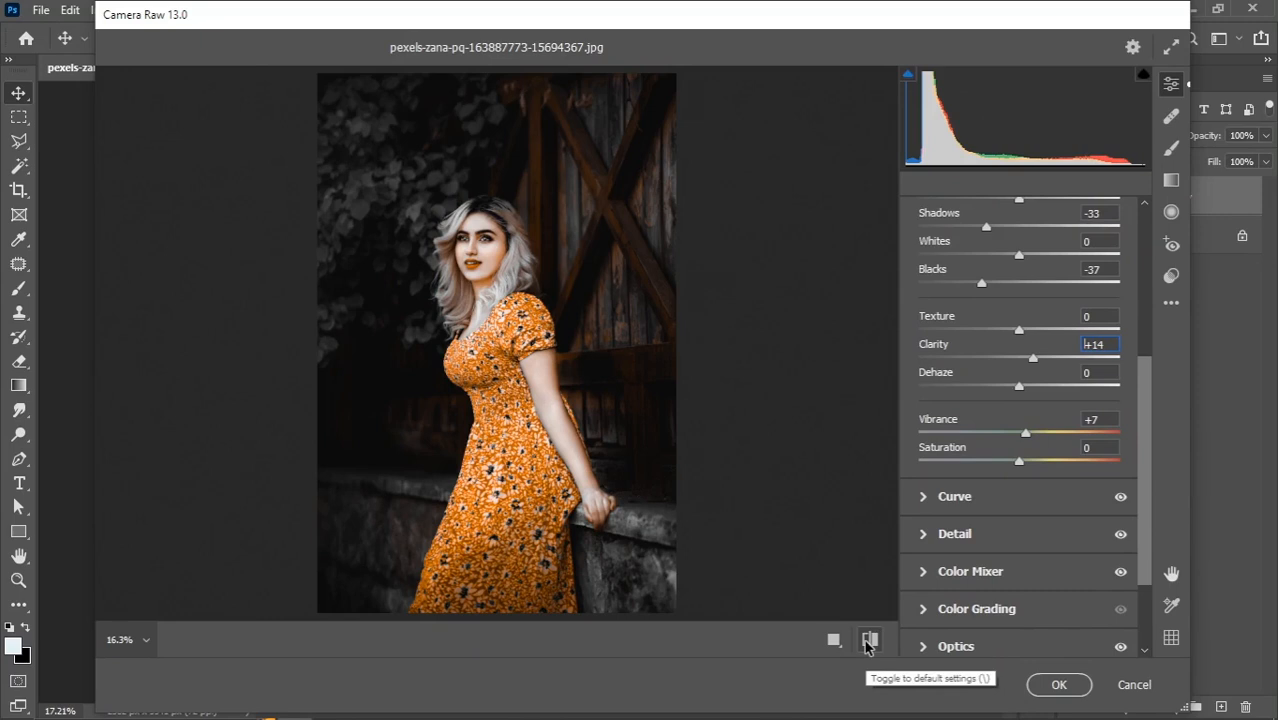
{"action": "left_click", "coordinate": [869, 640]}
{"action": "left_click", "coordinate": [869, 640]}
- Save the current Camera Raw settings as a user preset named "color grade1" with the default subset
{"action": "left_click", "coordinate": [1173, 306]}
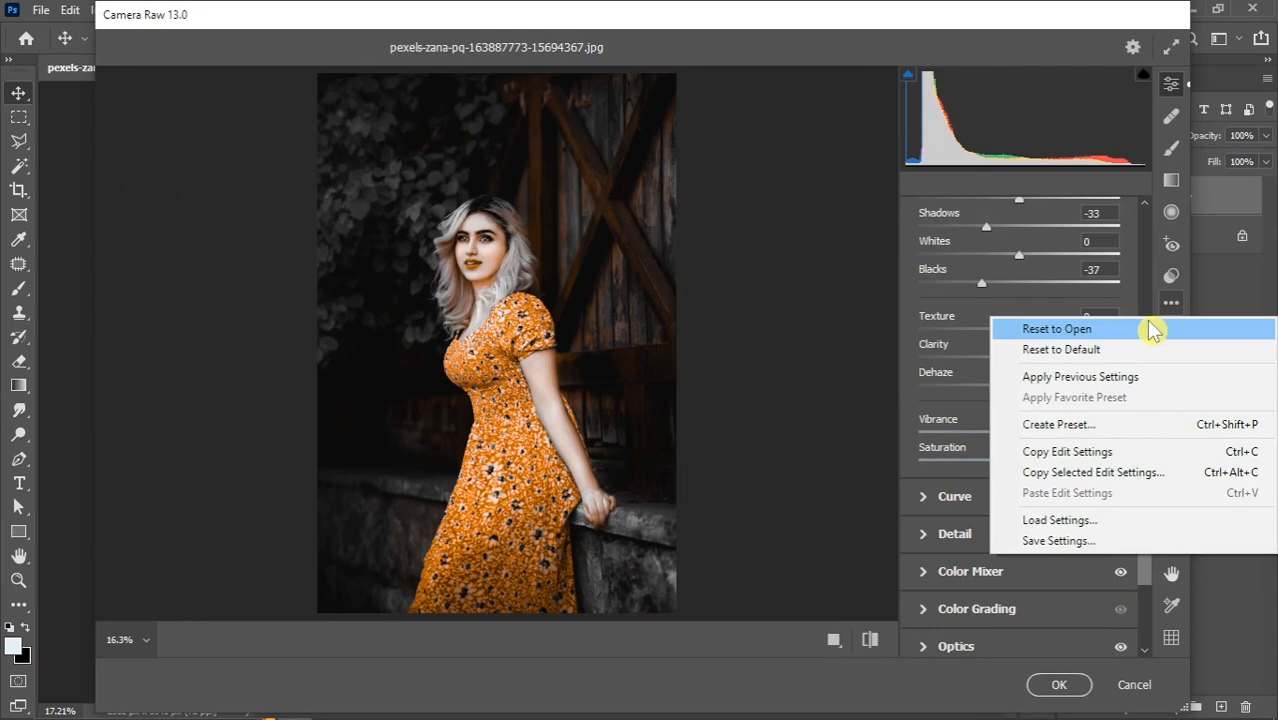
{"action": "left_click", "coordinate": [1073, 433]}
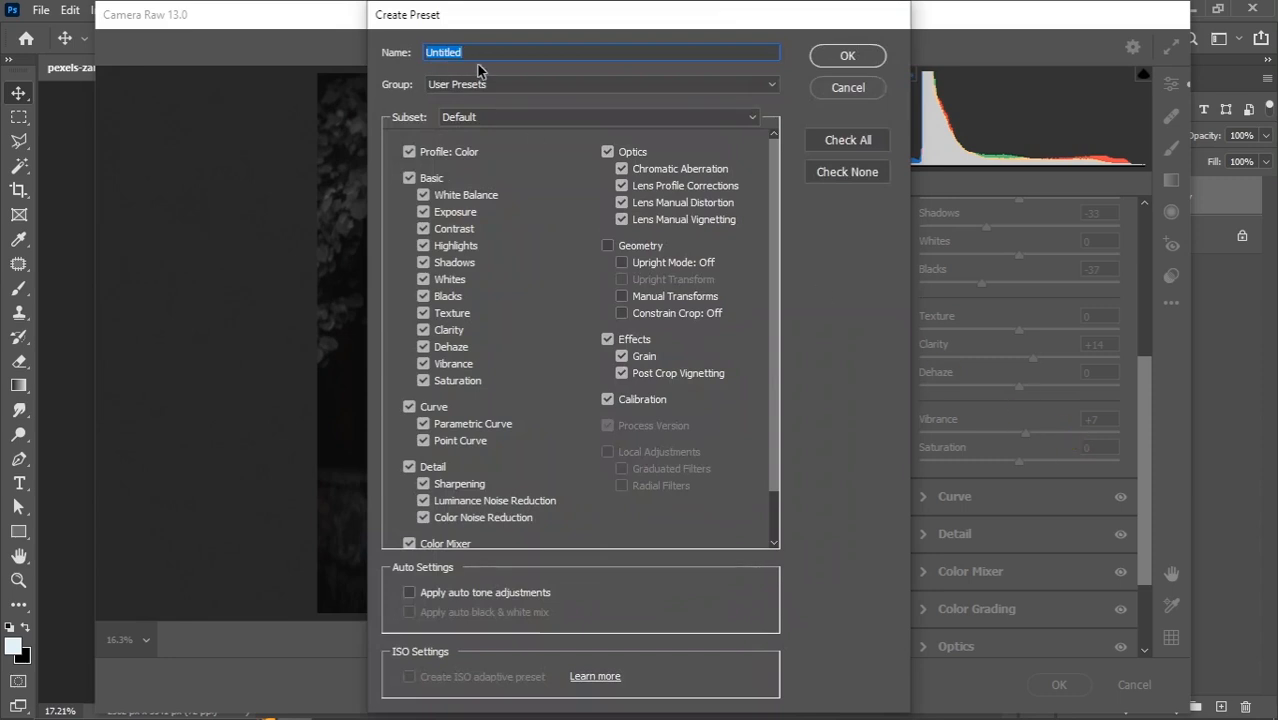
{"action": "type", "text": "color grade1"}
{"action": "left_click", "coordinate": [848, 58]}
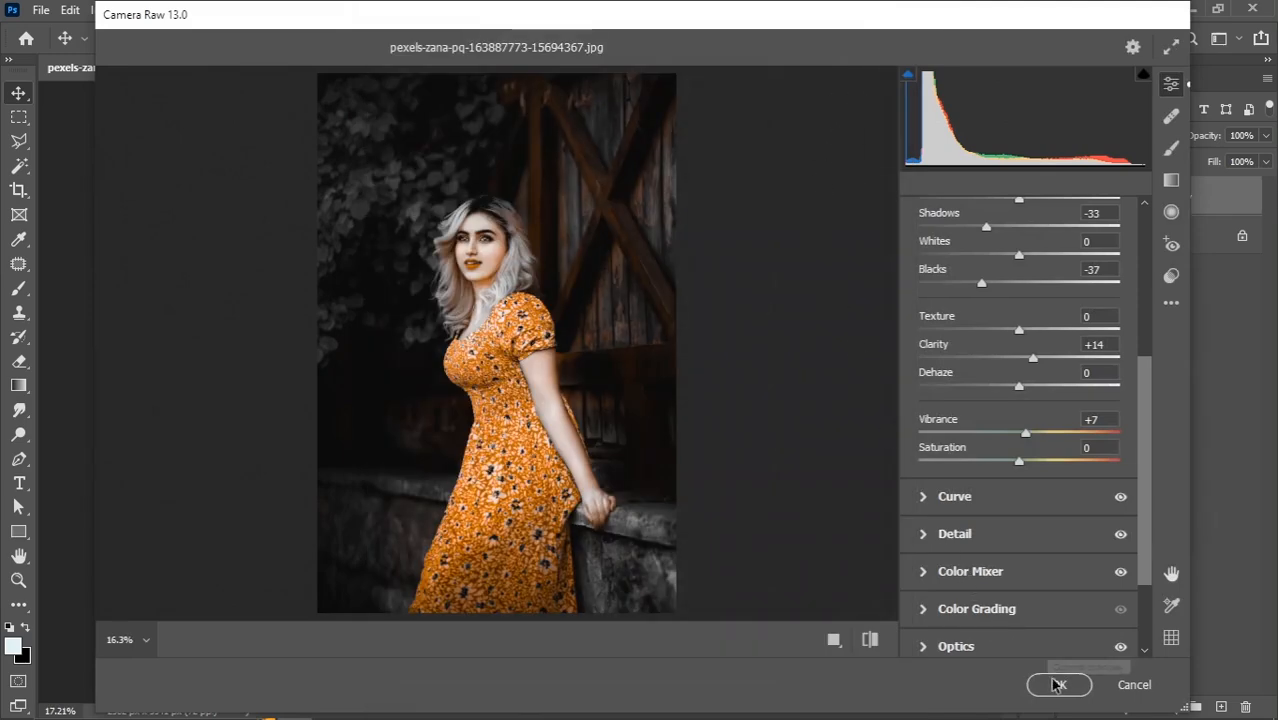
- Commit the Camera Raw grade to the Background copy layer and compare before and after by toggling that layer's visibility
{"action": "left_click", "coordinate": [1058, 686]}
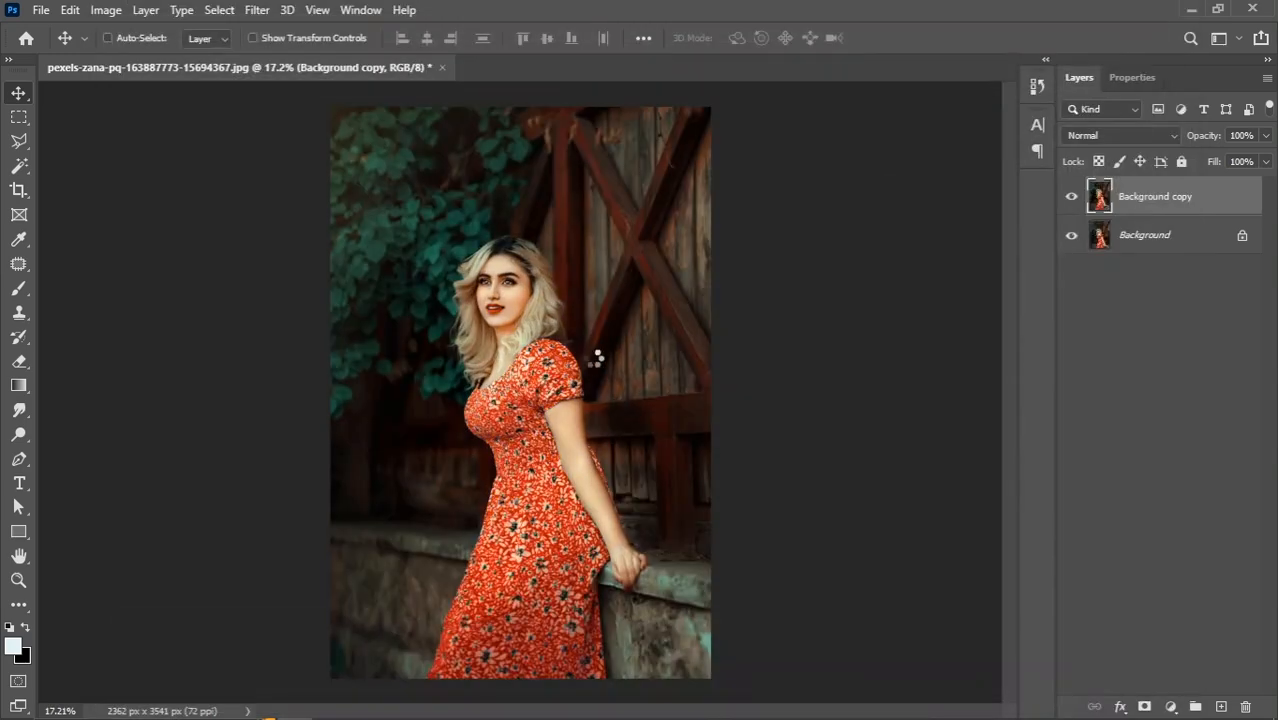
{"action": "scroll", "coordinate": [520, 319], "scroll_direction": "down", "scroll_amount": 3}
{"action": "scroll", "coordinate": [600, 366], "scroll_direction": "up", "scroll_amount": 2}
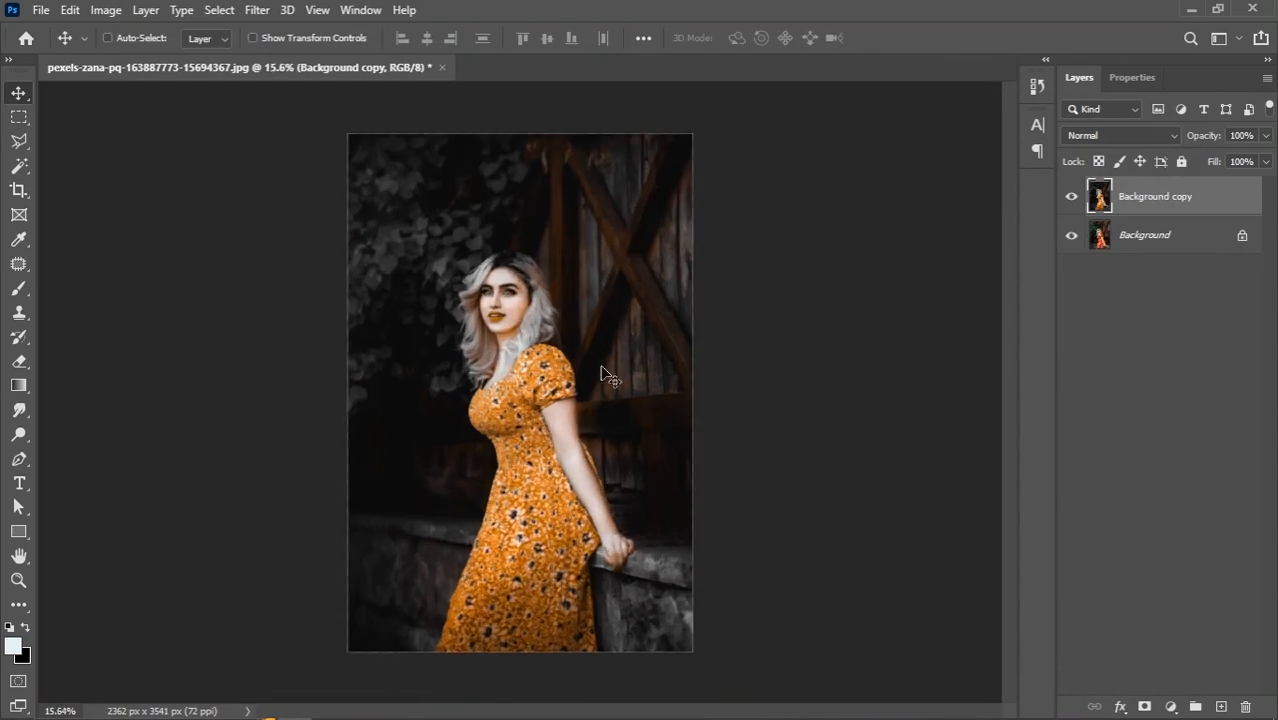
{"action": "scroll", "coordinate": [626, 430], "scroll_direction": "up", "scroll_amount": 1}
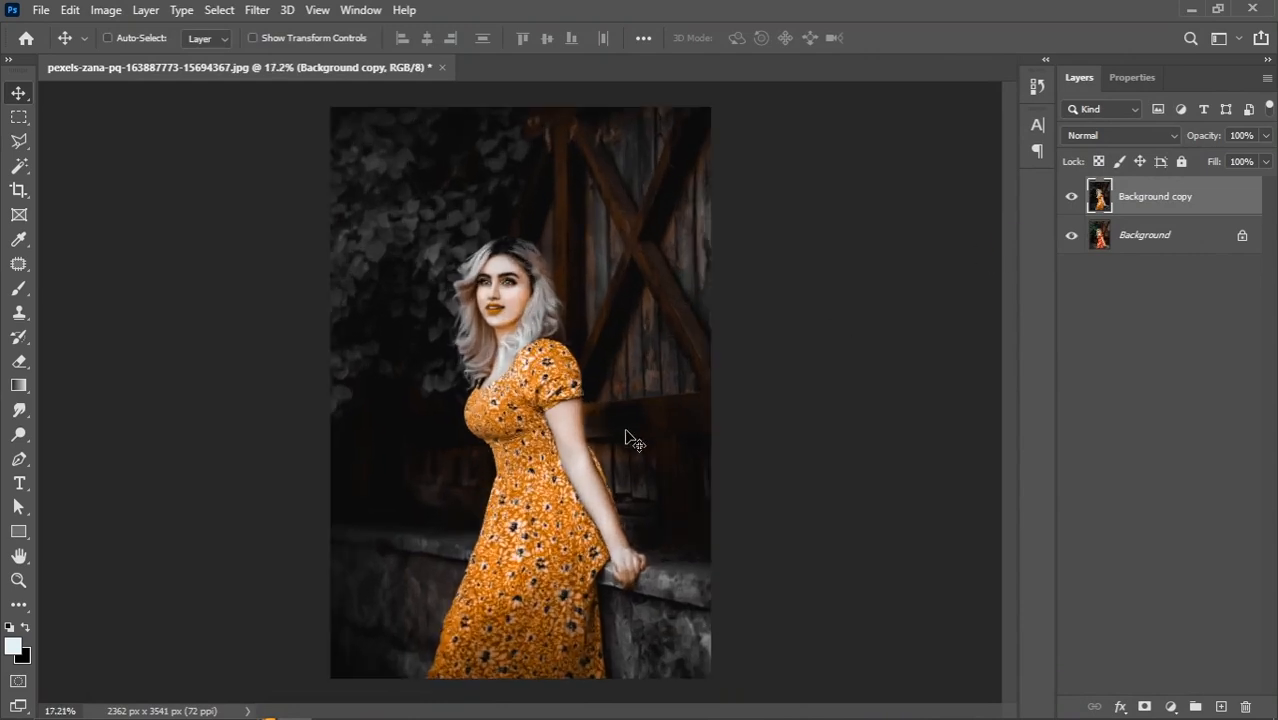
{"action": "left_click", "coordinate": [1072, 197]}
{"action": "left_click", "coordinate": [1072, 197]}
{"action": "left_click", "coordinate": [1072, 197]}
{"action": "left_click", "coordinate": [1072, 197]}
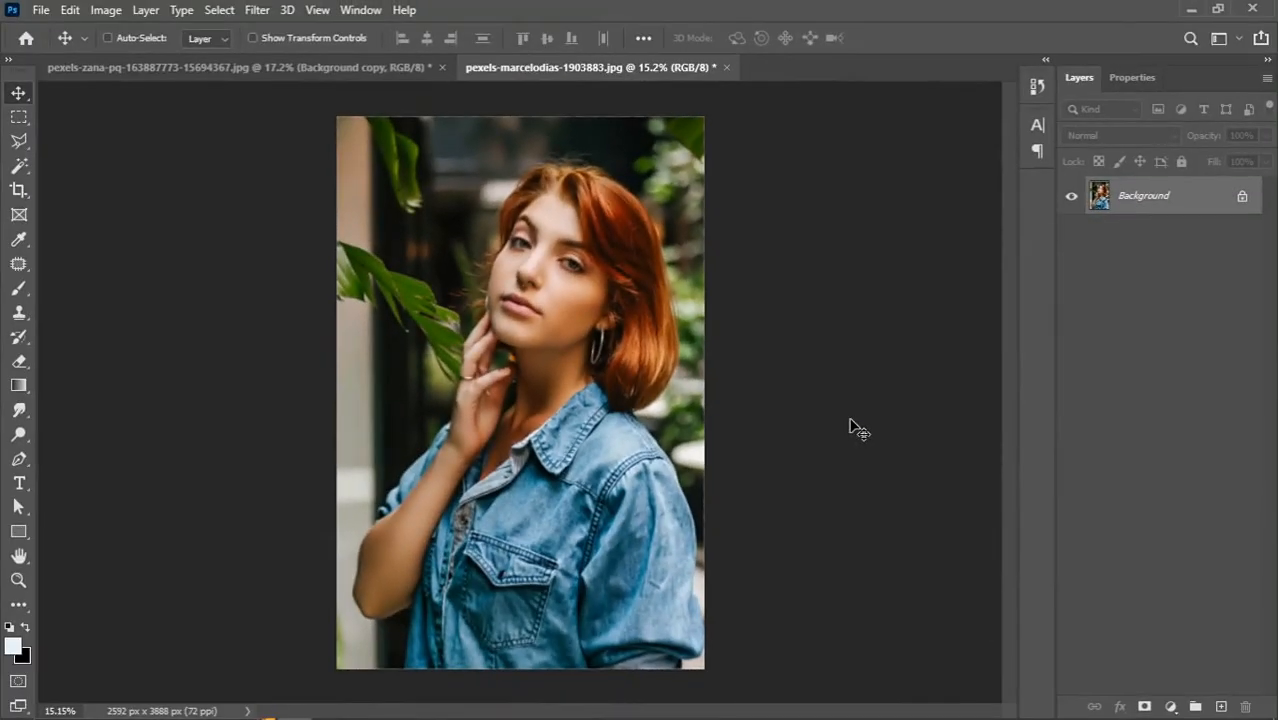
- Duplicate the Background layer of the denim-shirt portrait and open the copy in the Camera Raw Filter
{"action": "left_click_drag", "start_coordinate": [1150, 205], "coordinate": [1221, 706]}
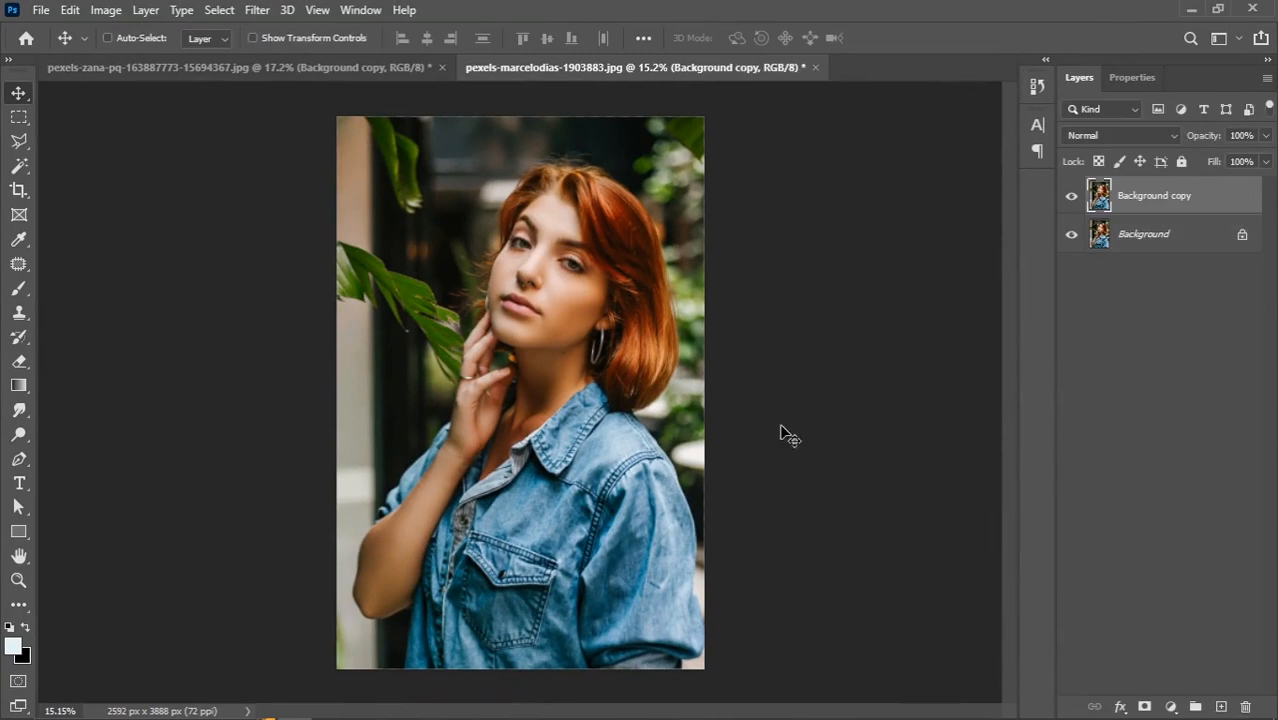
{"action": "left_click", "coordinate": [257, 10]}
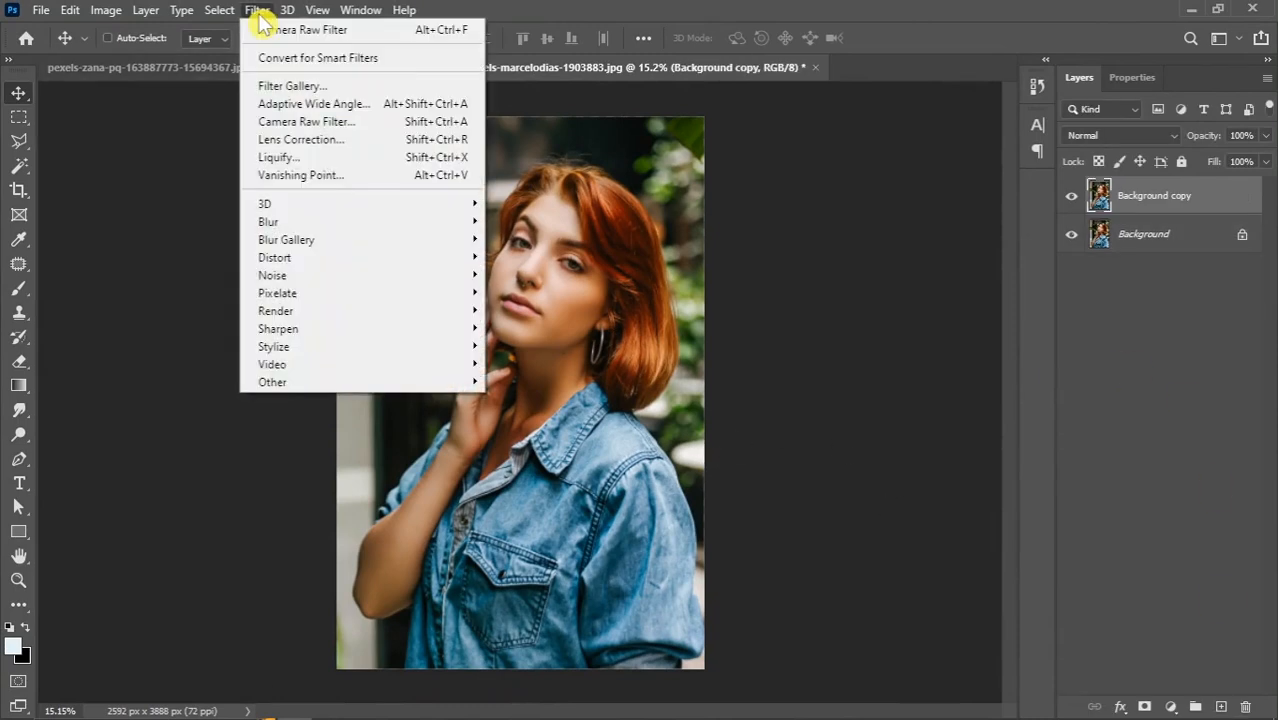
{"action": "left_click", "coordinate": [305, 122]}
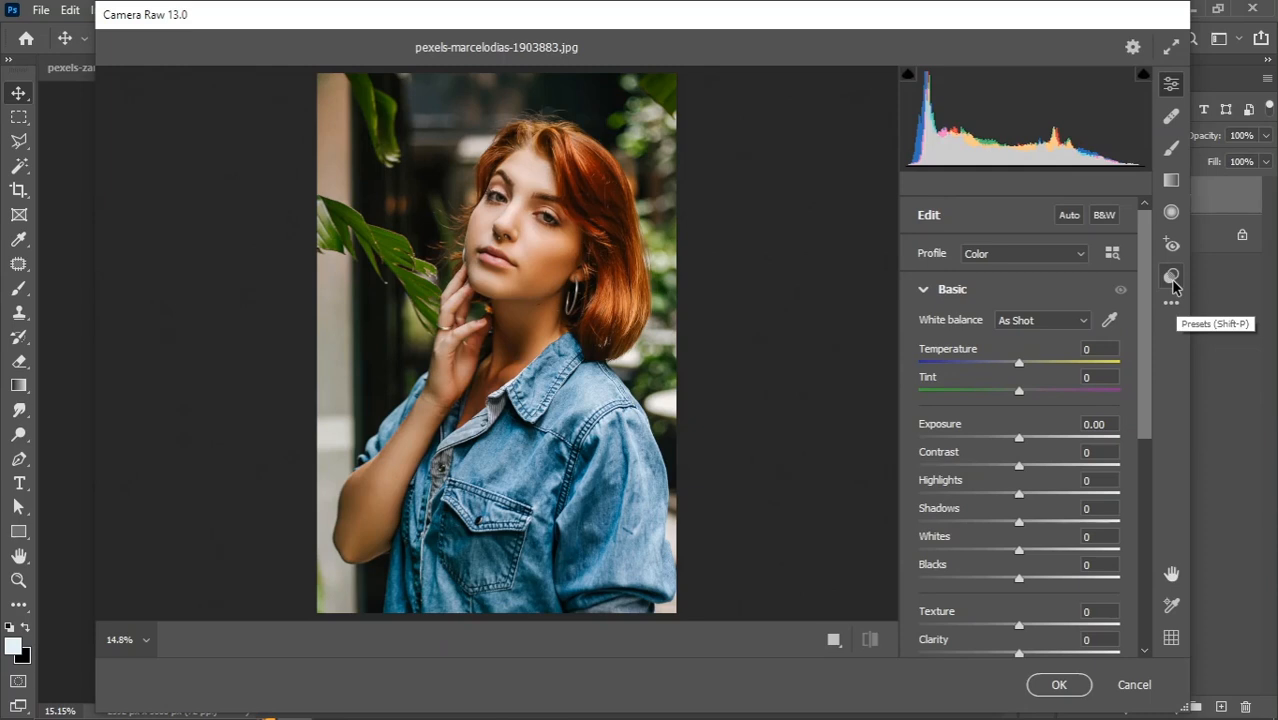
- Apply the user preset "color grade1" to the denim-shirt portrait and commit the filter
{"action": "left_click", "coordinate": [1172, 277]}
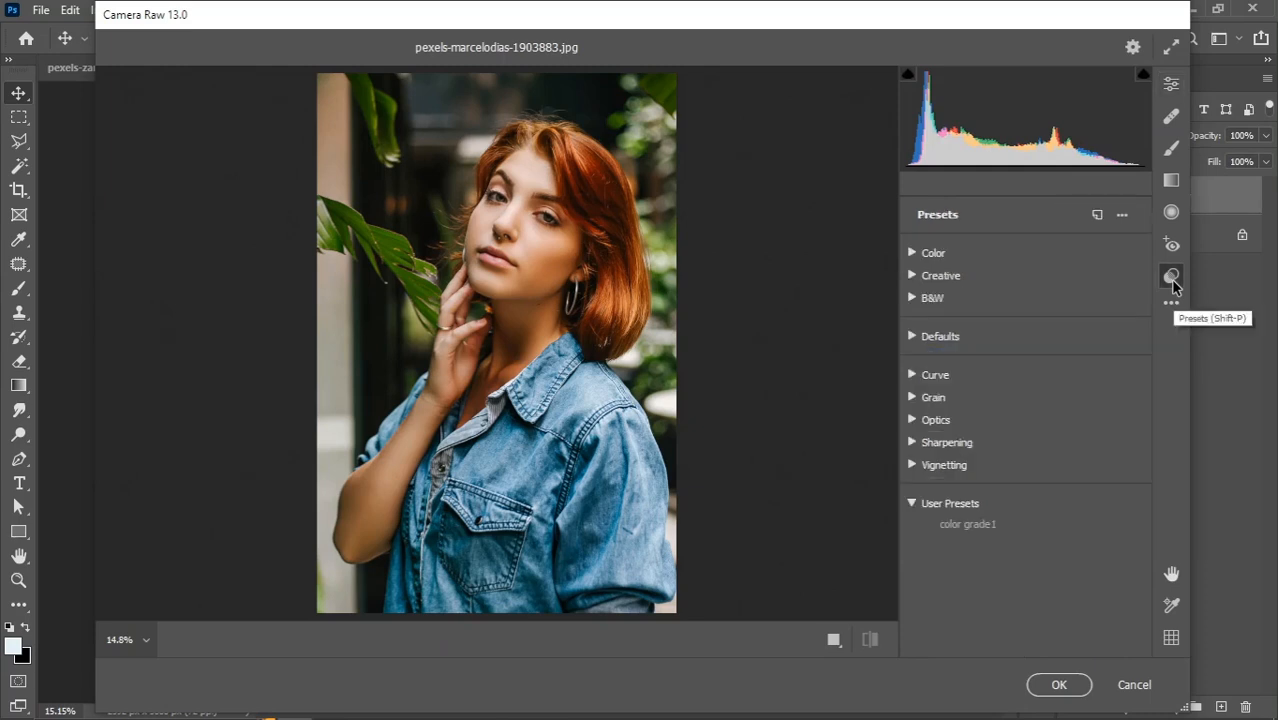
{"action": "left_click", "coordinate": [913, 504]}
{"action": "left_click", "coordinate": [913, 504]}
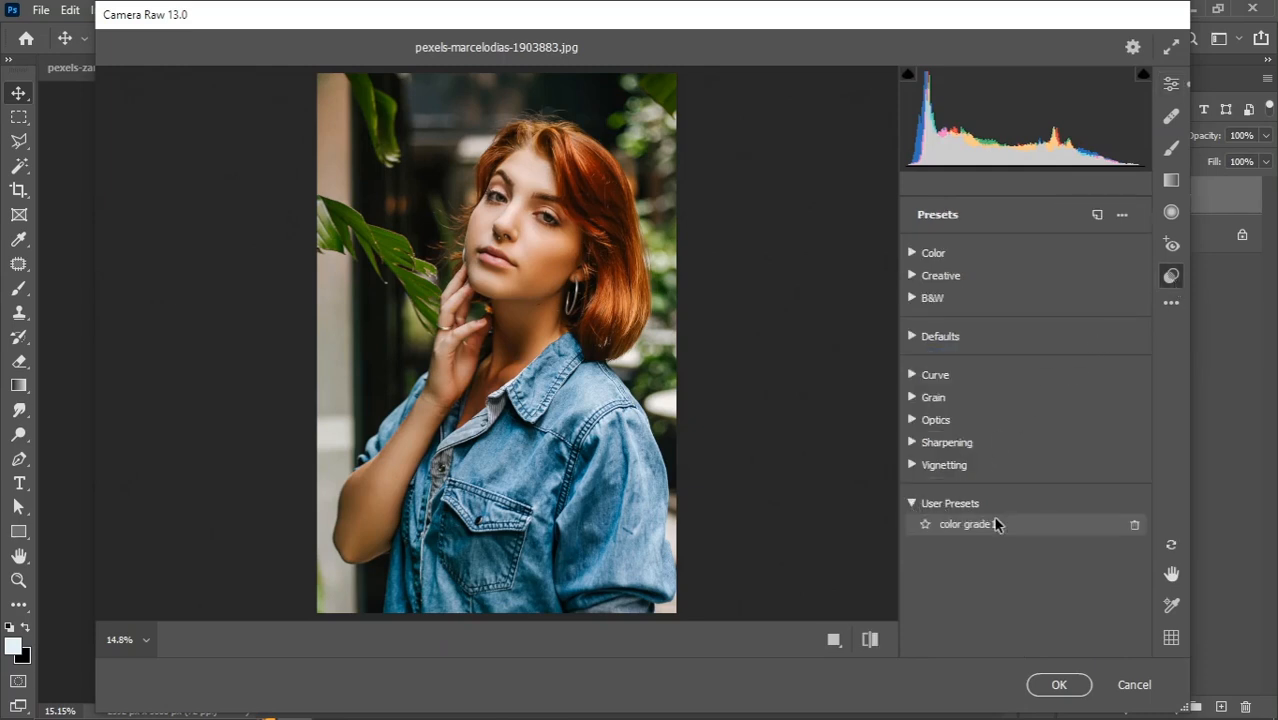
{"action": "left_click", "coordinate": [997, 524]}
{"action": "left_click", "coordinate": [1059, 684]}
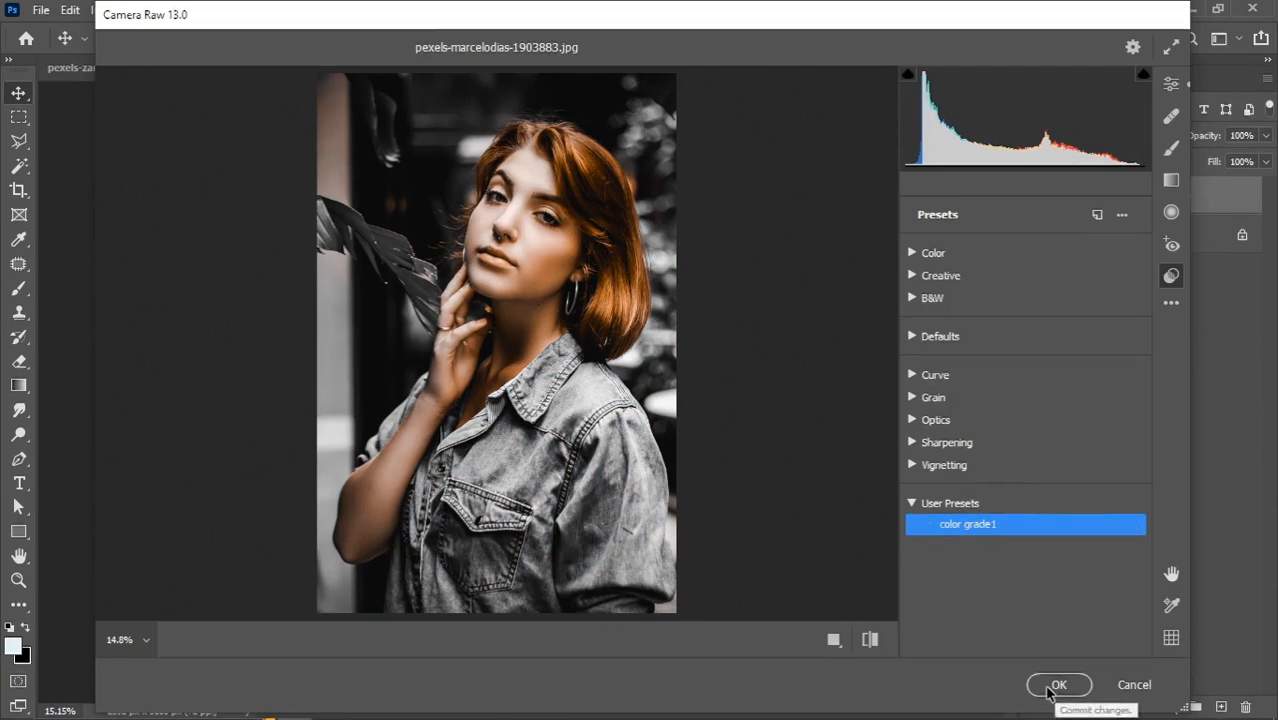